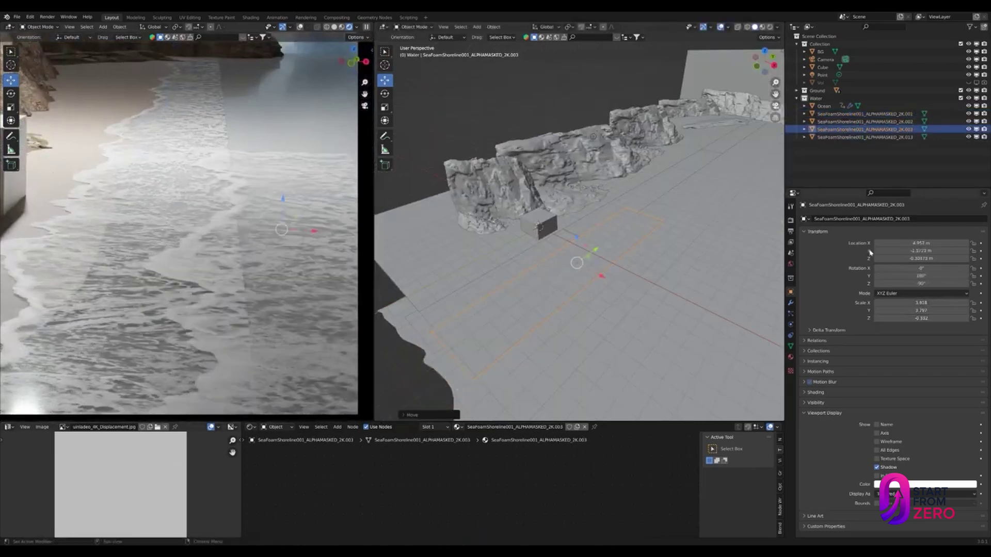
# Step: Duplicate the selected shoreline foam plane over the water, setting the copy's Z rotation to 90° and adjusting its scale
pyautogui.hotkey('shift', 'd')
pyautogui.moveTo(609, 222); pyautogui.dragTo(640, 259, button='middle')
pyautogui.doubleClick(922, 284)
pyautogui.write('90')
pyautogui.press('Return')
pyautogui.hotkey('shift', 'd')
pyautogui.click(644, 161)
pyautogui.moveTo(914, 310)
pyautogui.mouseDown()
pyautogui.moveTo(945, 311)
pyautogui.moveTo(901, 311)
pyautogui.mouseUp()
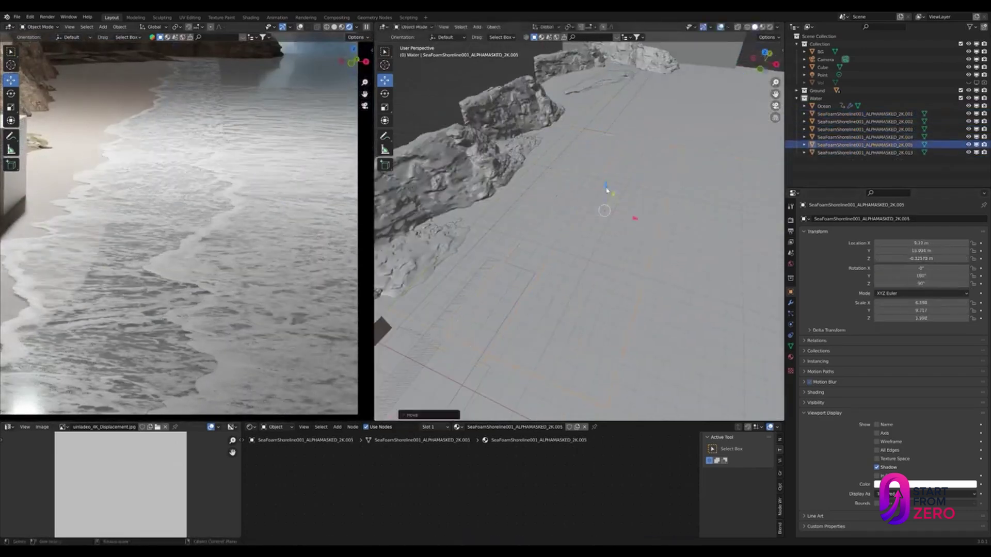
# Step: Add more foam plane copies farther along the shoreline and adjust their height
pyautogui.hotkey('shift', 'd')
pyautogui.moveTo(609, 222)
pyautogui.mouseDown(button='middle')
pyautogui.moveTo(650, 196)
pyautogui.moveTo(610, 232)
pyautogui.mouseUp(button='middle')
pyautogui.hotkey('shift', 'd')
pyautogui.moveTo(922, 259); pyautogui.dragTo(929, 259)
pyautogui.click(640, 165)
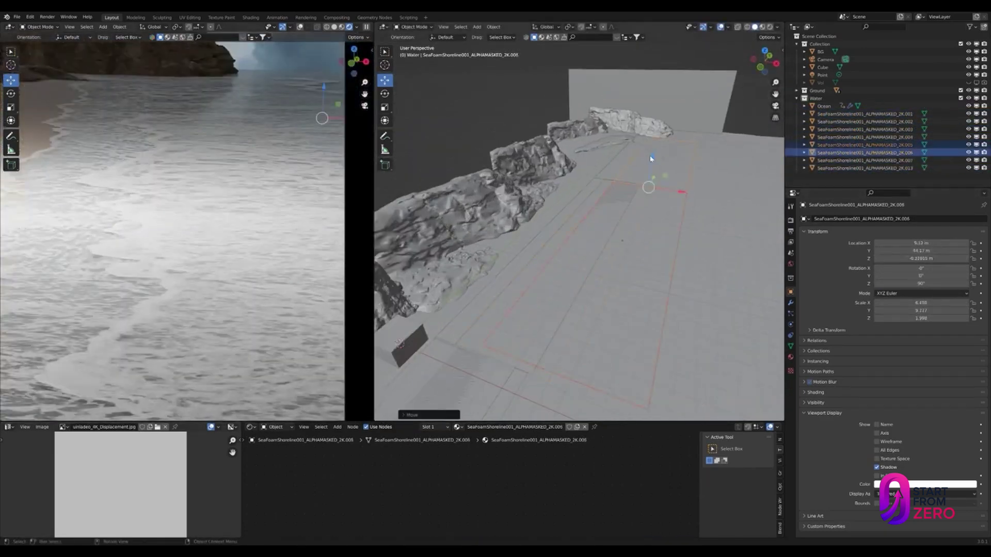
# Step: Duplicate the foam plane repeatedly to cover the remaining water out towards the backdrop
pyautogui.hotkey('shift', 'd')
pyautogui.moveTo(609, 207); pyautogui.dragTo(475, 227, button='middle')
pyautogui.hotkey('shift', 'd')
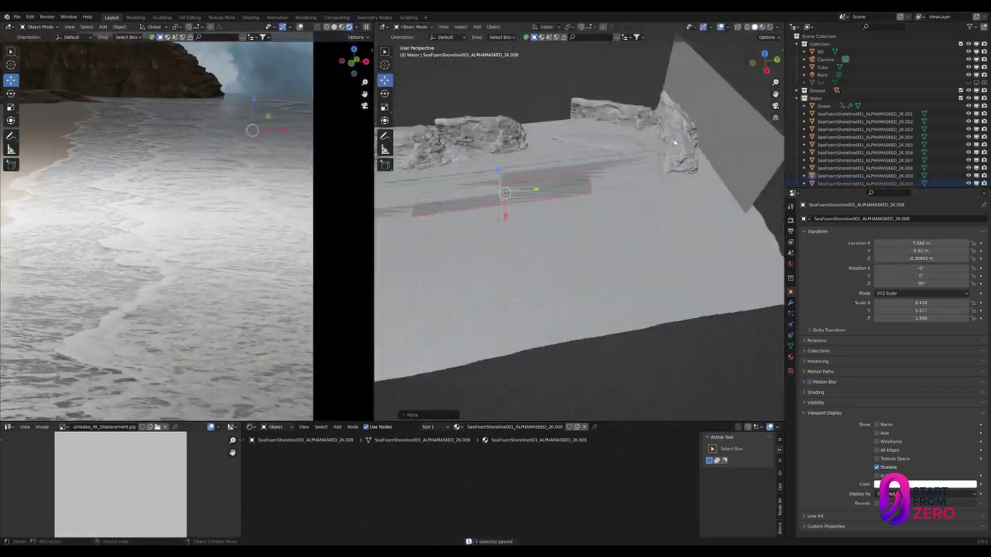
pyautogui.hotkey('shift', 'd')
pyautogui.moveTo(640, 155); pyautogui.dragTo(614, 243, button='middle')
# Step: Select the rock embankment near the cube, collapsing the Water collection and expanding the Ground collection
pyautogui.click(796, 98)
pyautogui.click(615, 243)
pyautogui.keyDown('shift'); pyautogui.moveTo(20, 338); pyautogui.dragTo(226, 371, button='middle'); pyautogui.keyUp('shift')
pyautogui.scroll(-5, 226, 371)
pyautogui.click(476, 277)
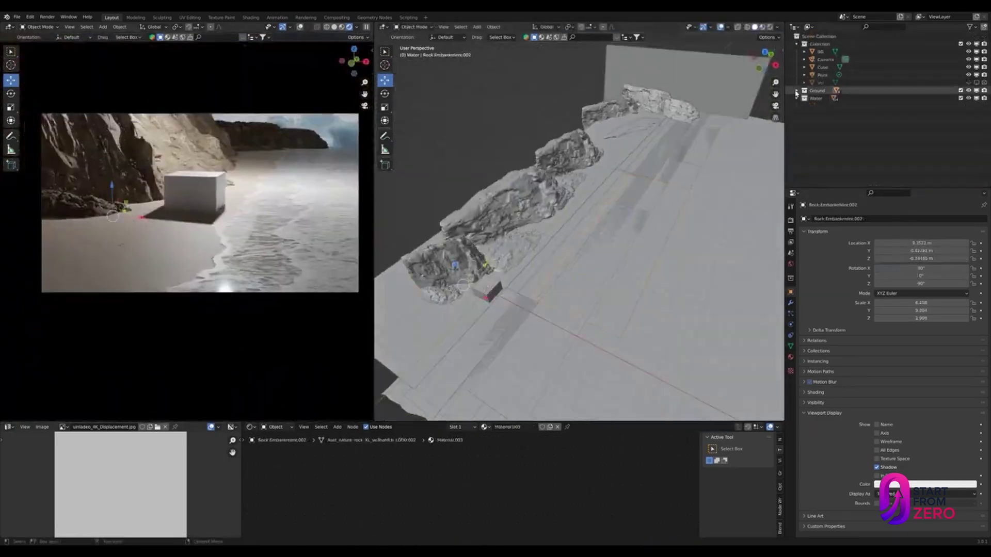
pyautogui.click(796, 90)
# Step: Duplicate the rock embankment at the near end of the beach and adjust the copy's Z rotation
pyautogui.moveTo(620, 248); pyautogui.dragTo(524, 323, button='middle')
pyautogui.moveTo(524, 322); pyautogui.dragTo(531, 342)
pyautogui.moveTo(532, 342); pyautogui.dragTo(465, 268, button='middle')
pyautogui.press('m')
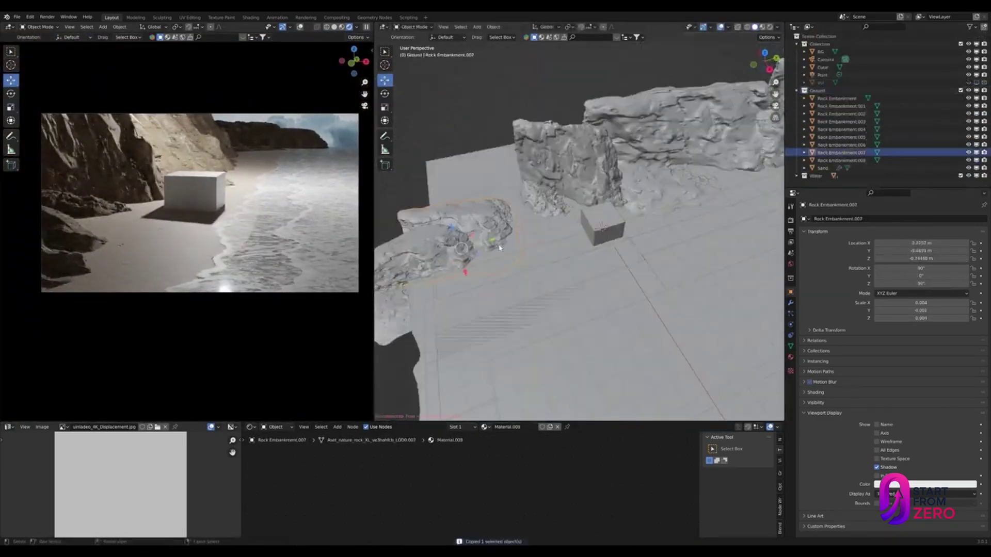
pyautogui.hotkey('shift', 'd')
pyautogui.scroll(4, 490, 248)
pyautogui.moveTo(922, 283); pyautogui.dragTo(943, 284)
pyautogui.scroll(4, 254, 155)
pyautogui.keyDown('shift'); pyautogui.moveTo(254, 155); pyautogui.dragTo(154, 290, button='middle'); pyautogui.keyUp('shift')
pyautogui.moveTo(568, 258); pyautogui.dragTo(506, 227, button='middle')
# Step: Refine the placement and Z rotation of the rock pieces around the beach
pyautogui.click(8, 427)
pyautogui.moveTo(121, 422); pyautogui.dragTo(579, 222)
pyautogui.press('Delete')
pyautogui.moveTo(196, 418); pyautogui.dragTo(560, 206)
pyautogui.moveTo(560, 207); pyautogui.dragTo(593, 181, button='middle')
pyautogui.press('m')
pyautogui.moveTo(921, 284); pyautogui.dragTo(930, 284)
pyautogui.scroll(-3, 578, 206)
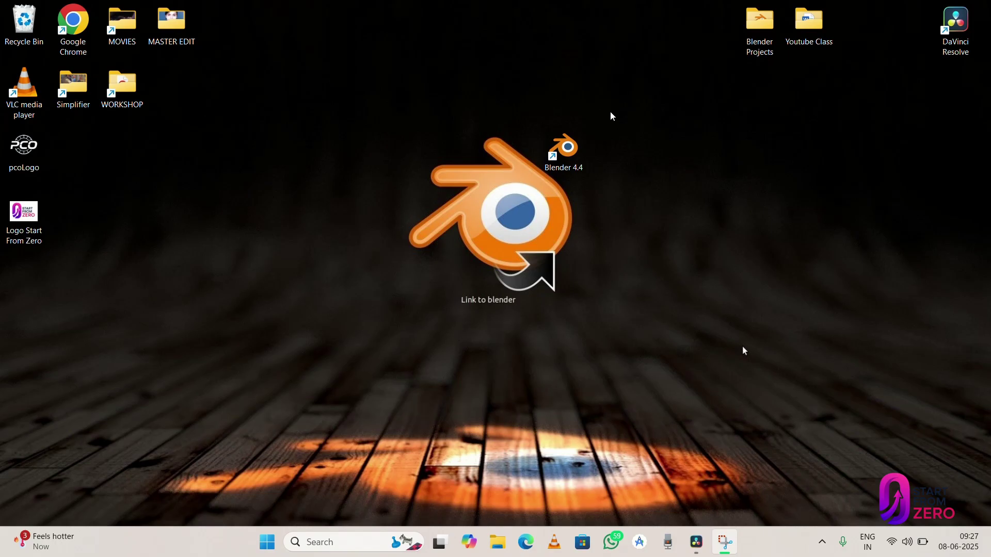
# Step: Launch Blender 4.4 from the desktop and dismiss its splash screen
pyautogui.doubleClick(565, 148)
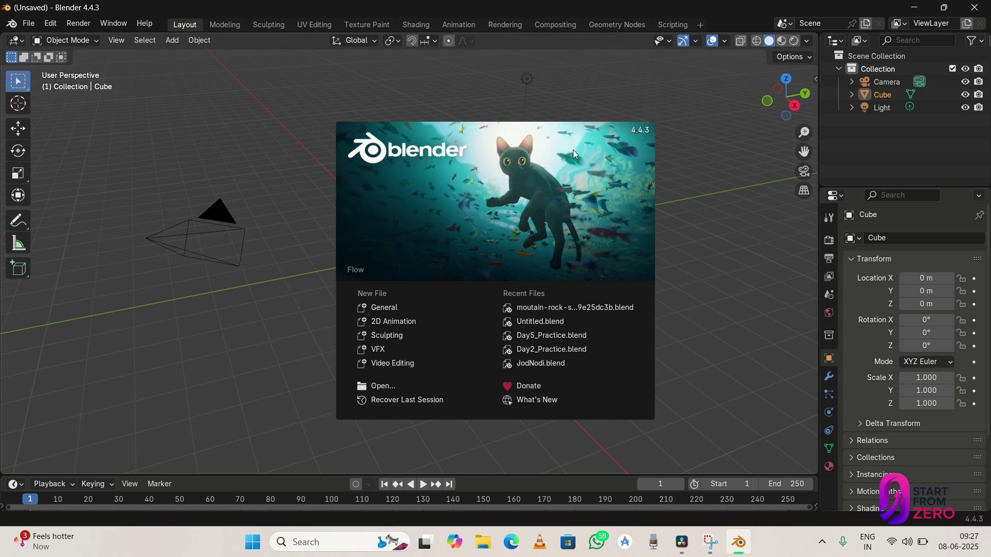
pyautogui.click(717, 143)
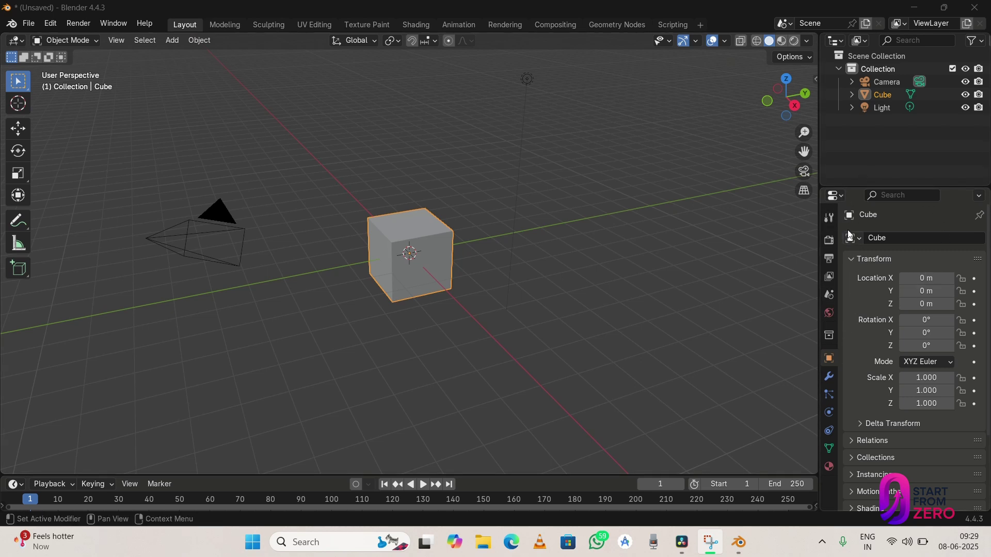
# Step: Look through the cube's tool, modifier, particle, physics, constraint, mesh data and material properties
pyautogui.click(829, 217)
pyautogui.click(829, 377)
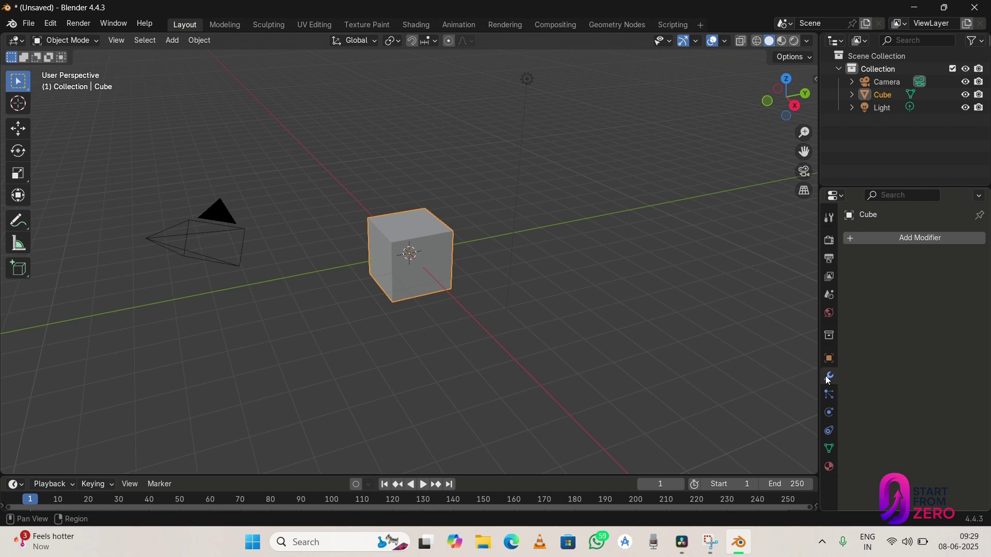
pyautogui.click(831, 397)
pyautogui.click(831, 415)
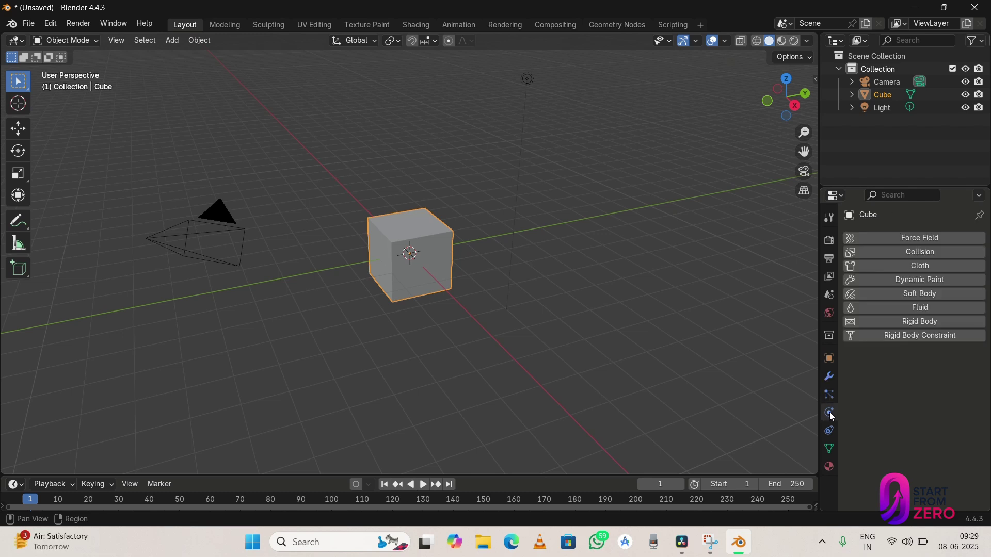
pyautogui.click(830, 432)
pyautogui.click(830, 449)
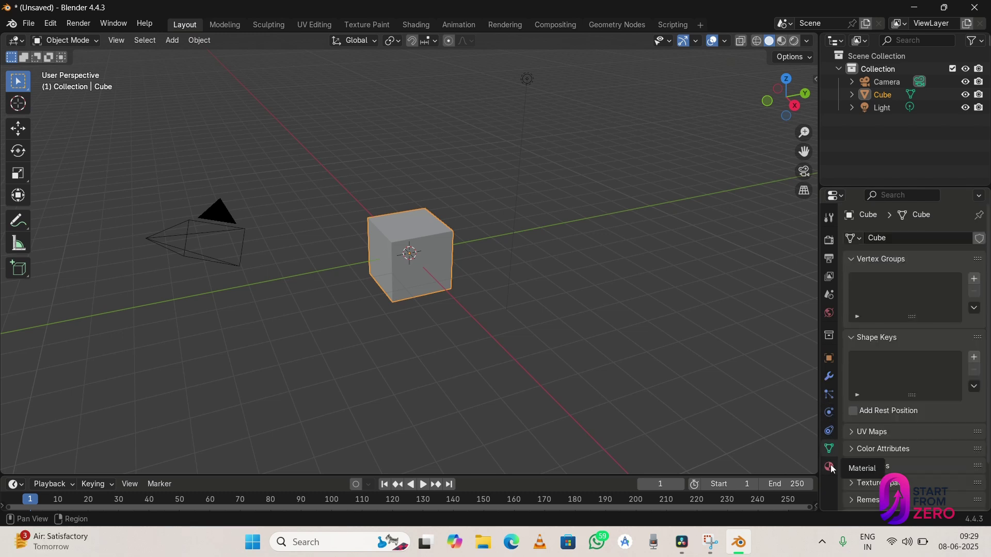
pyautogui.click(831, 468)
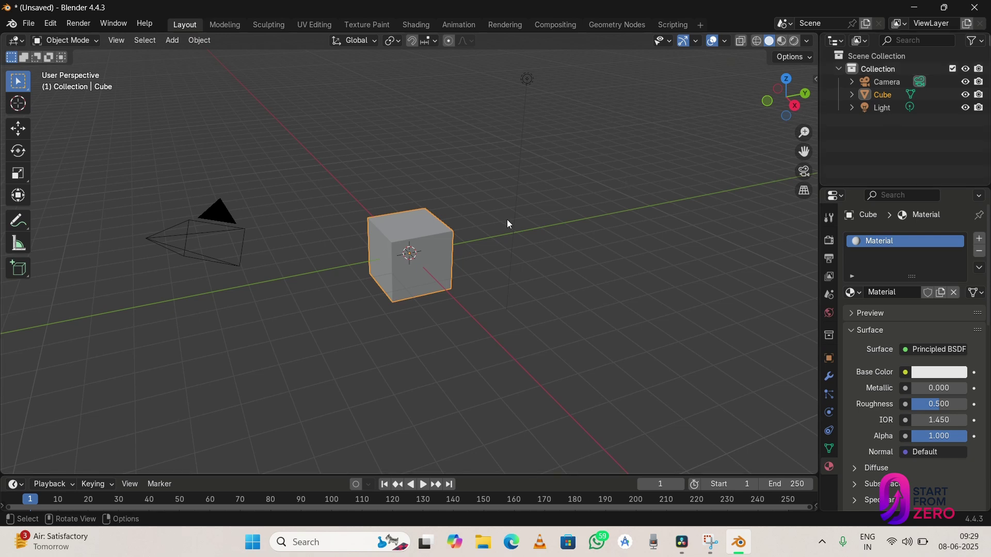
# Step: Inspect the camera's lens properties and the cube's object properties
pyautogui.moveTo(507, 219); pyautogui.dragTo(507, 219, button='middle')
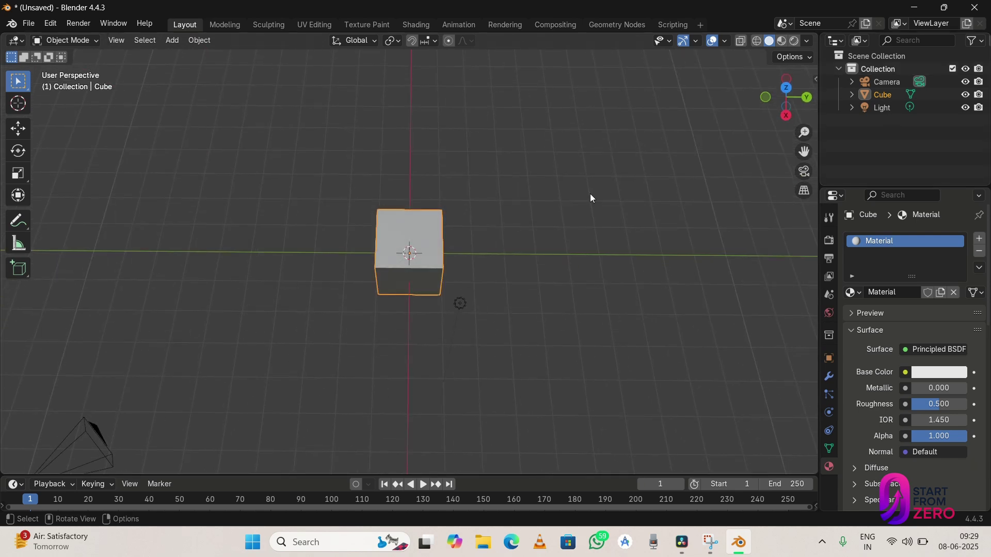
pyautogui.click(891, 82)
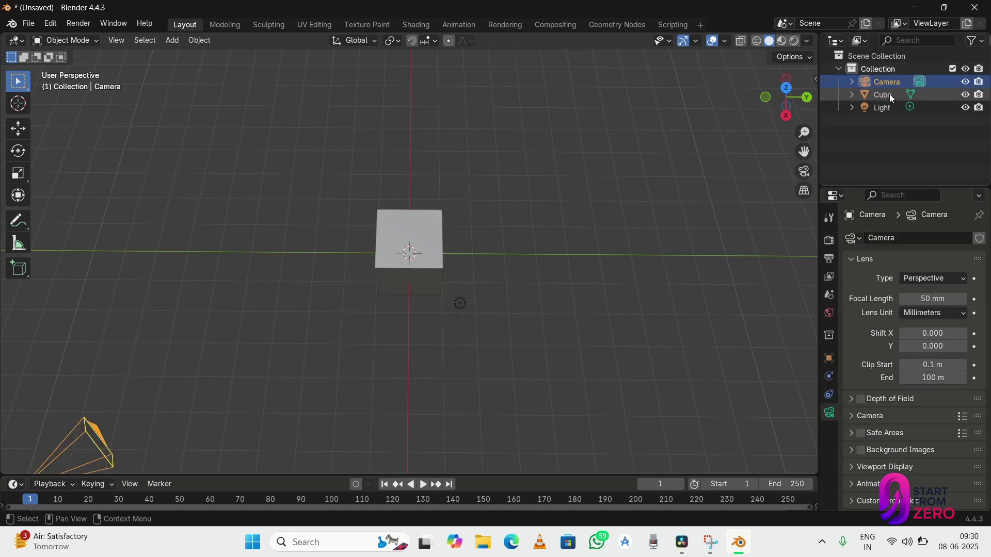
pyautogui.click(890, 95)
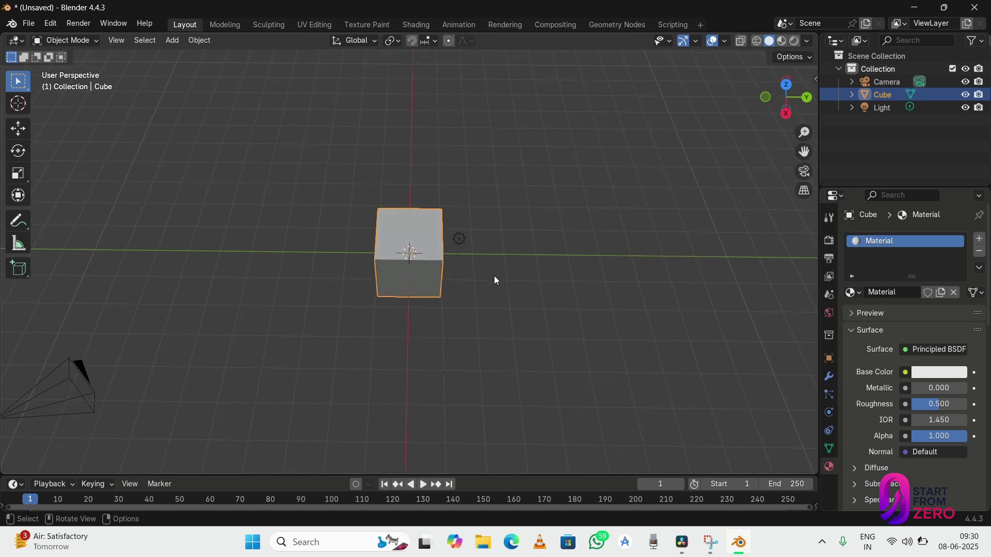
pyautogui.click(897, 100)
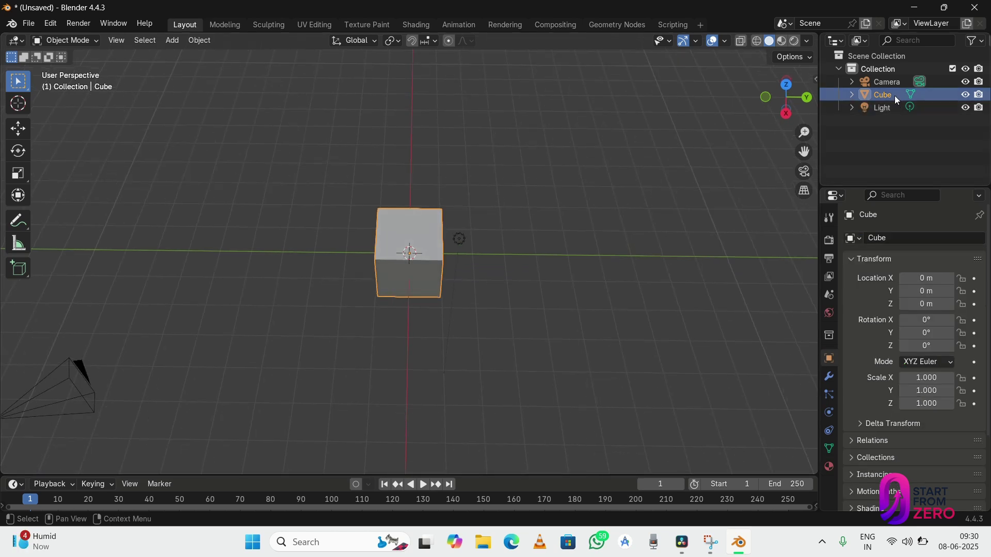
# Step: Rename the cube as "first piece"
pyautogui.doubleClick(894, 96)
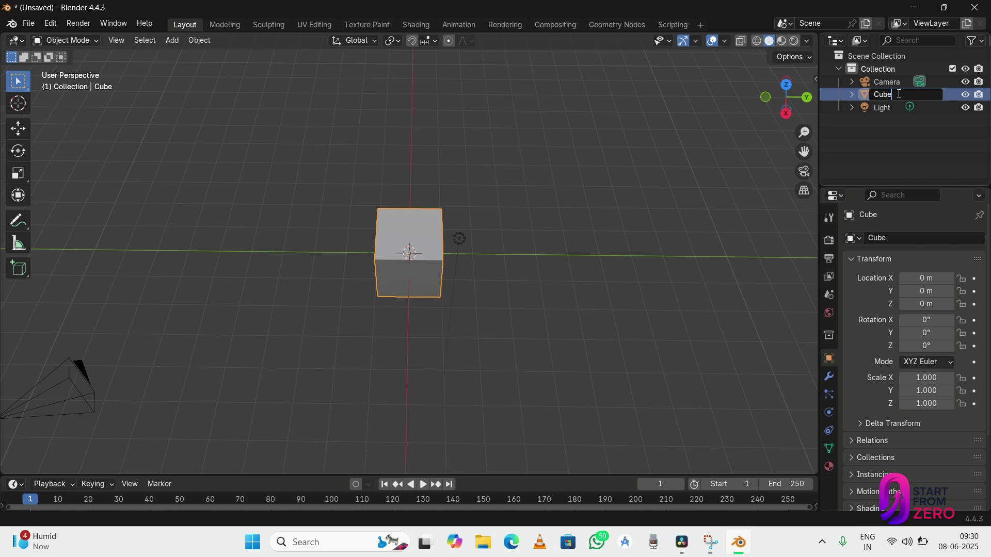
pyautogui.press('BackSpace')
pyautogui.press('BackSpace')
pyautogui.press('BackSpace')
pyautogui.press('BackSpace')
pyautogui.write('first piece')
pyautogui.press('Return')
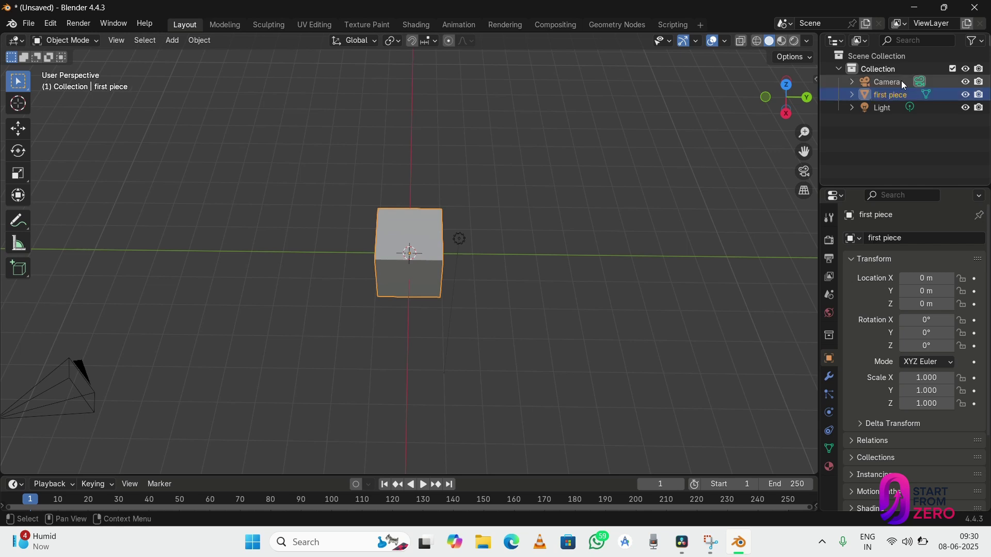
# Step: Rename the camera as "main camera"
pyautogui.doubleClick(901, 81)
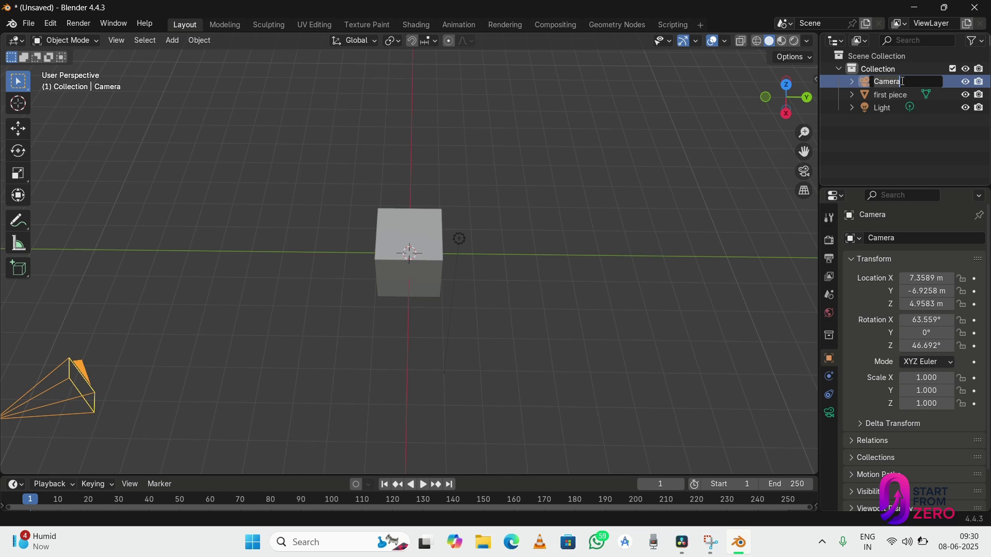
pyautogui.hotkey('ctrl', 'BackSpace')
pyautogui.write('main camera')
pyautogui.press('Return')
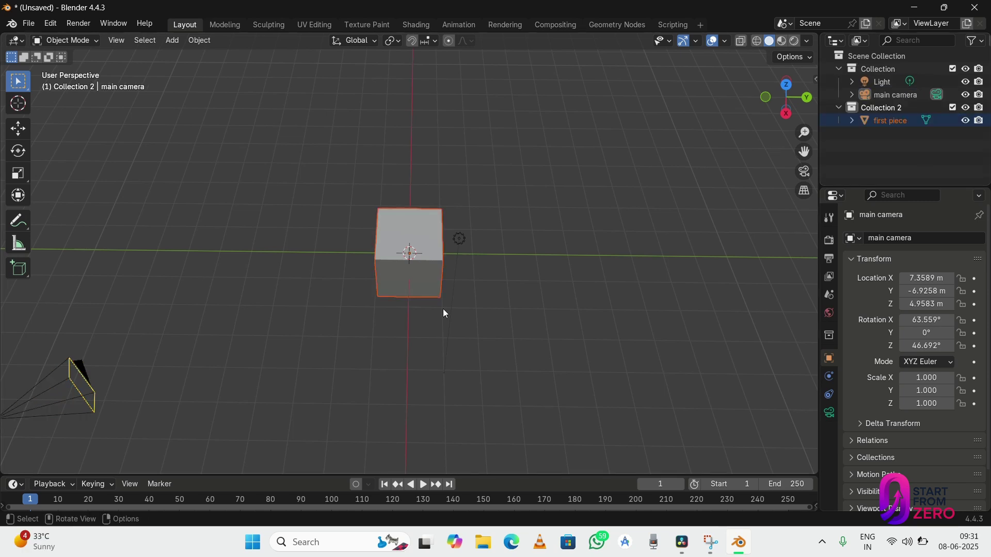
# Step: Examine the cube from several angles and at different distances
pyautogui.moveTo(480, 240); pyautogui.dragTo(481, 250, button='middle')
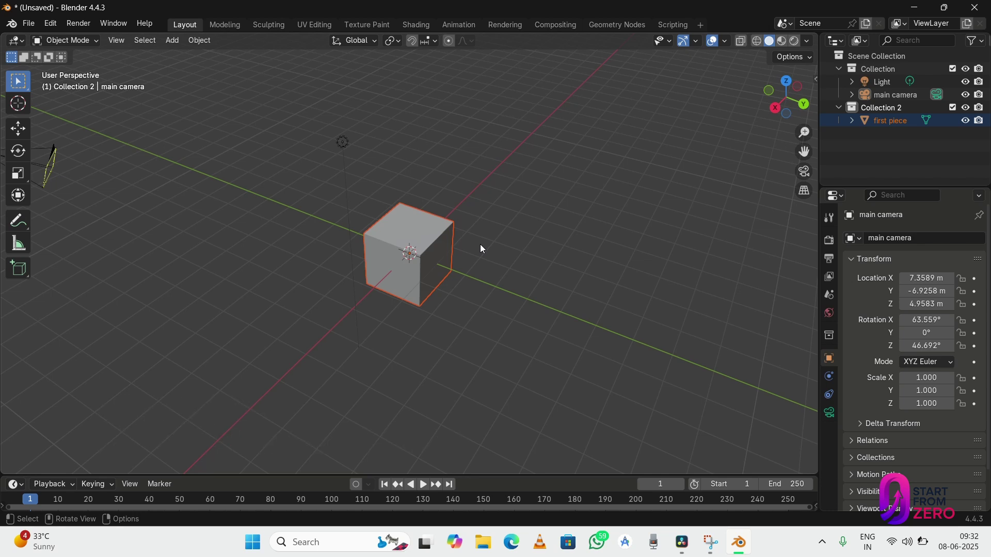
pyautogui.scroll(3, 481, 244)
pyautogui.scroll(-3, 480, 244)
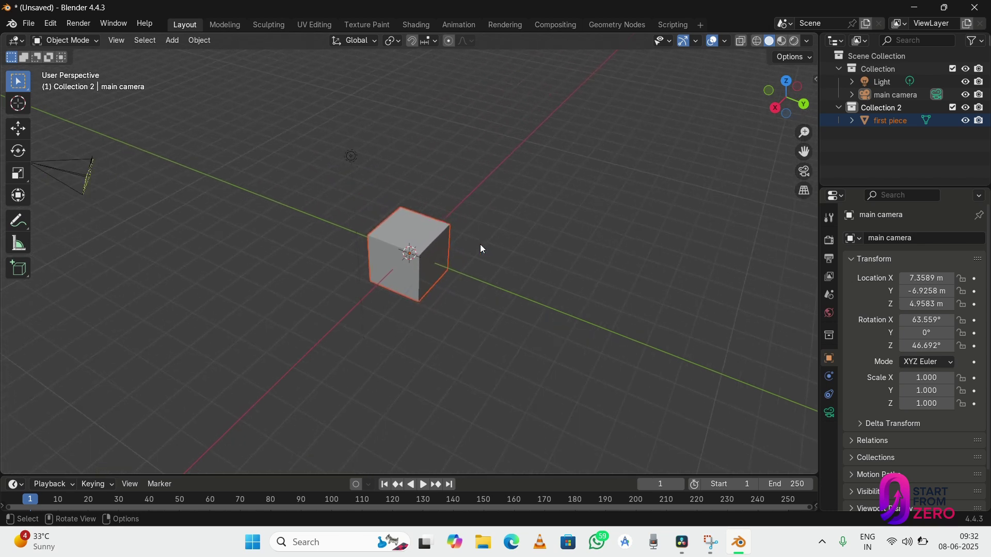
pyautogui.scroll(3, 481, 246)
pyautogui.scroll(-2, 481, 246)
pyautogui.scroll(2, 481, 246)
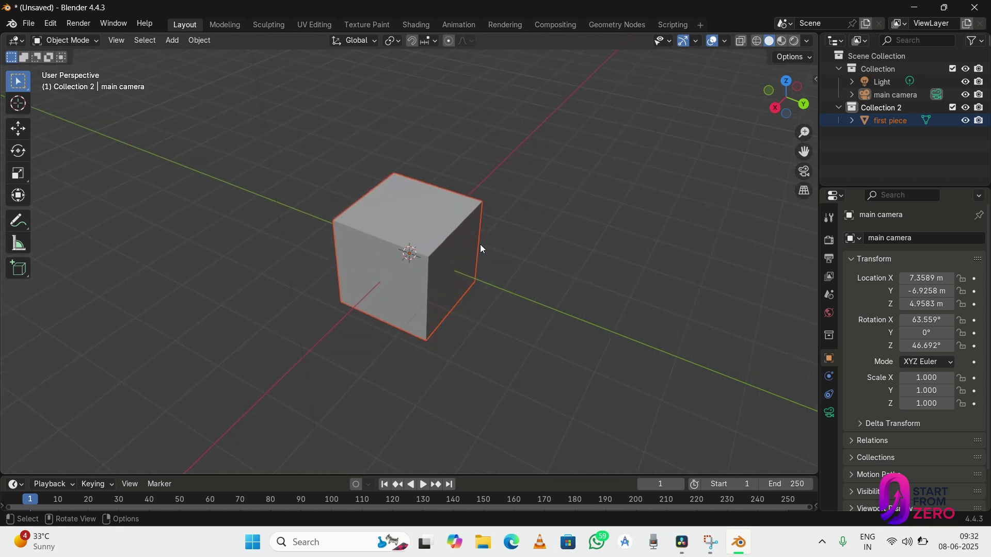
pyautogui.scroll(-1, 481, 247)
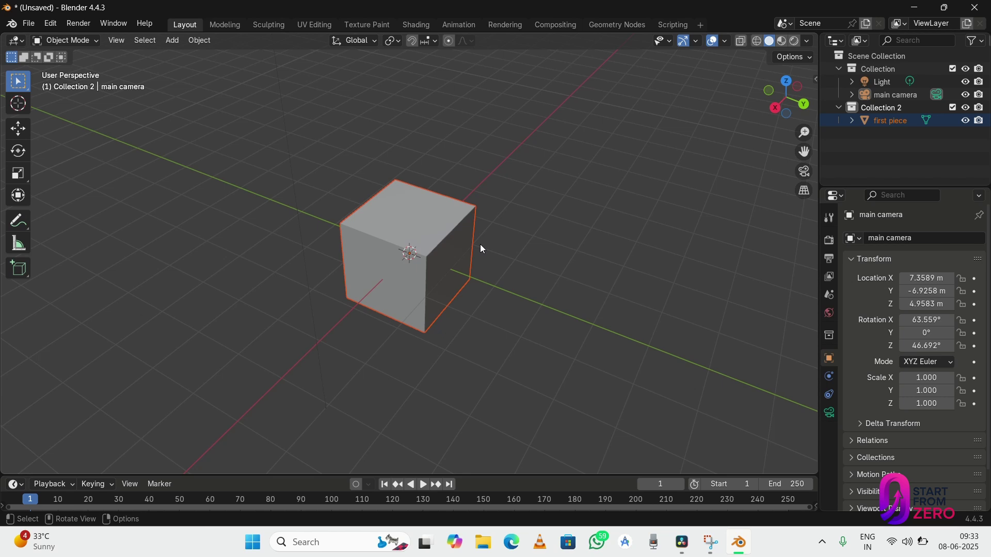
pyautogui.moveTo(481, 244); pyautogui.dragTo(568, 193, button='middle')
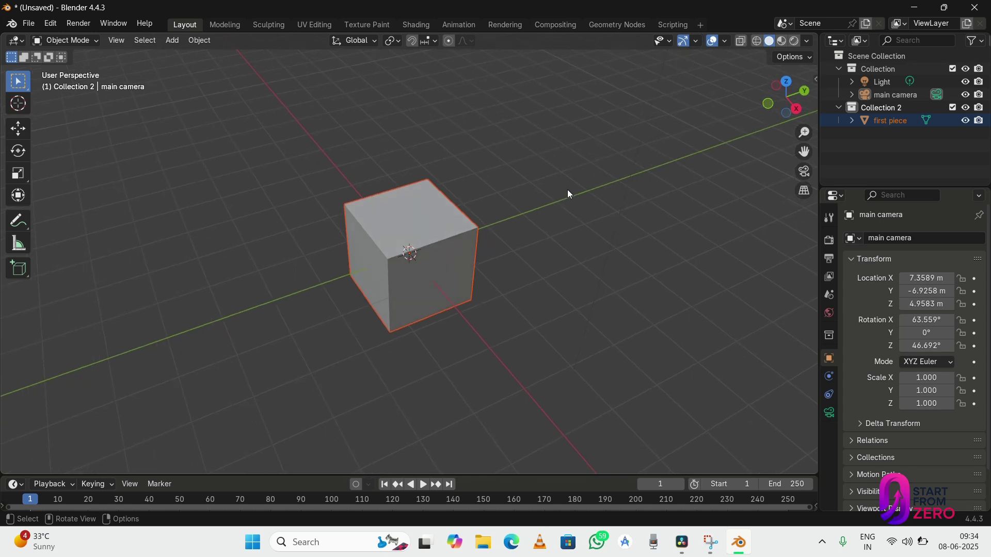
# Step: View the cube in orthographic projection from the front, right and top, ending in an angled perspective view
pyautogui.press('KP_5')
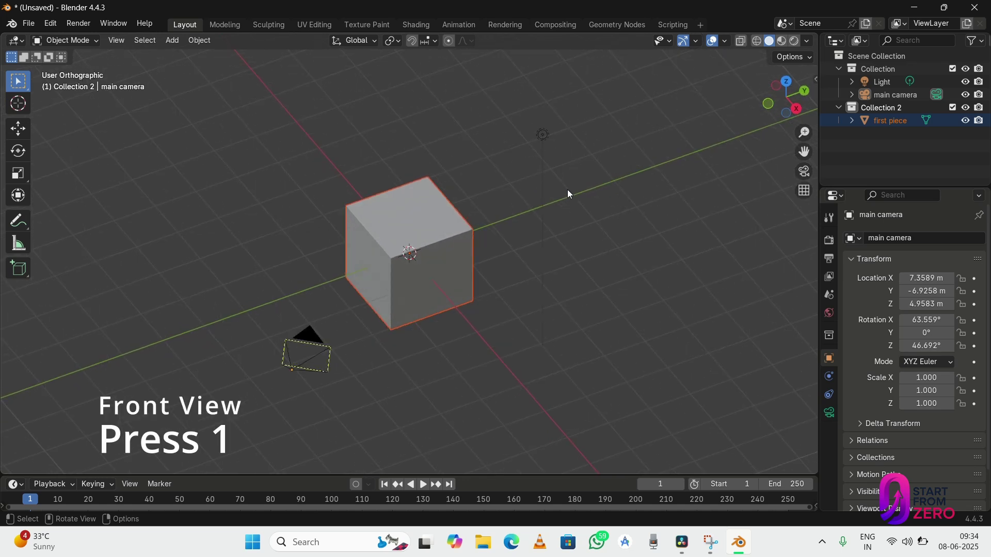
pyautogui.press('KP_1')
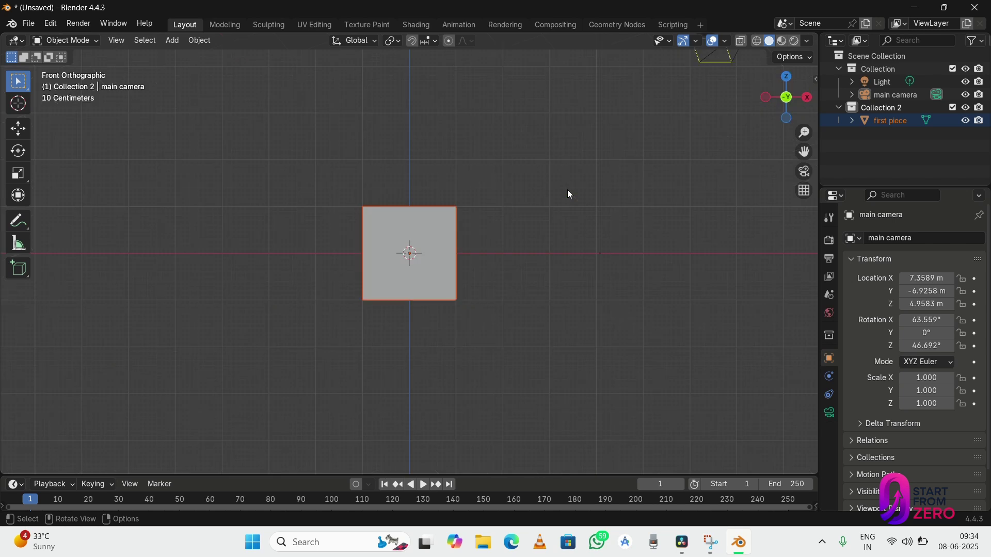
pyautogui.press('KP_3')
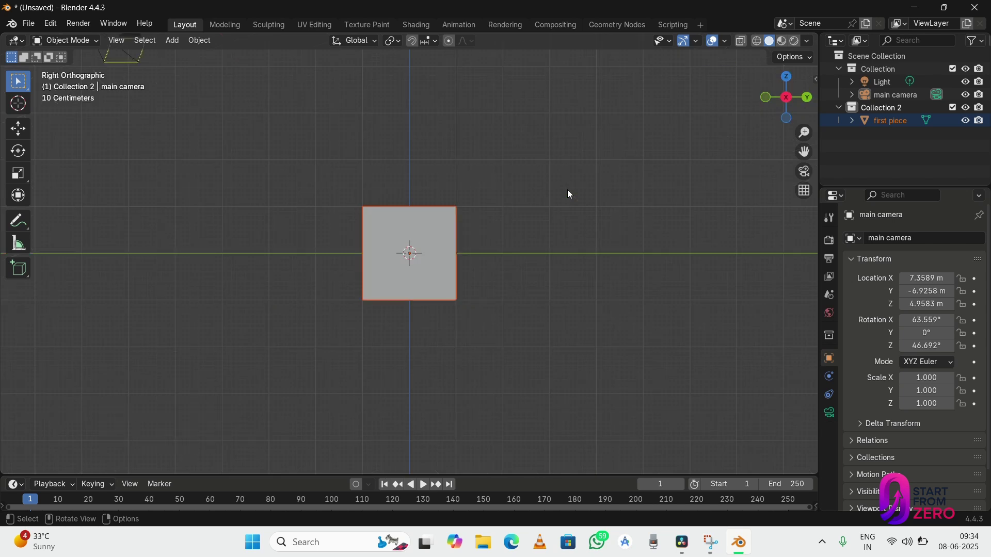
pyautogui.press('KP_7')
pyautogui.moveTo(570, 194); pyautogui.dragTo(507, 213, button='middle')
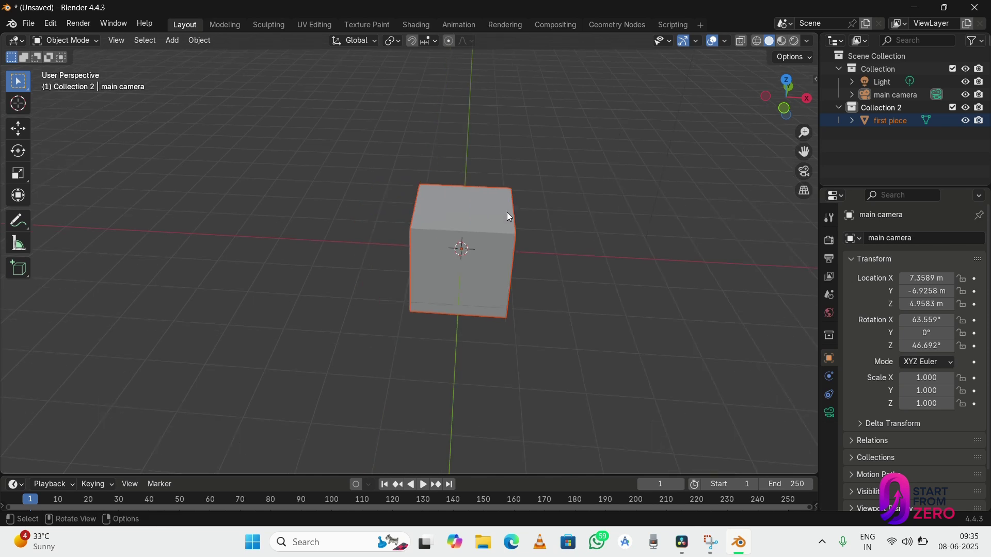
# Step: Pan the view up and down around the cube
pyautogui.press('shift')
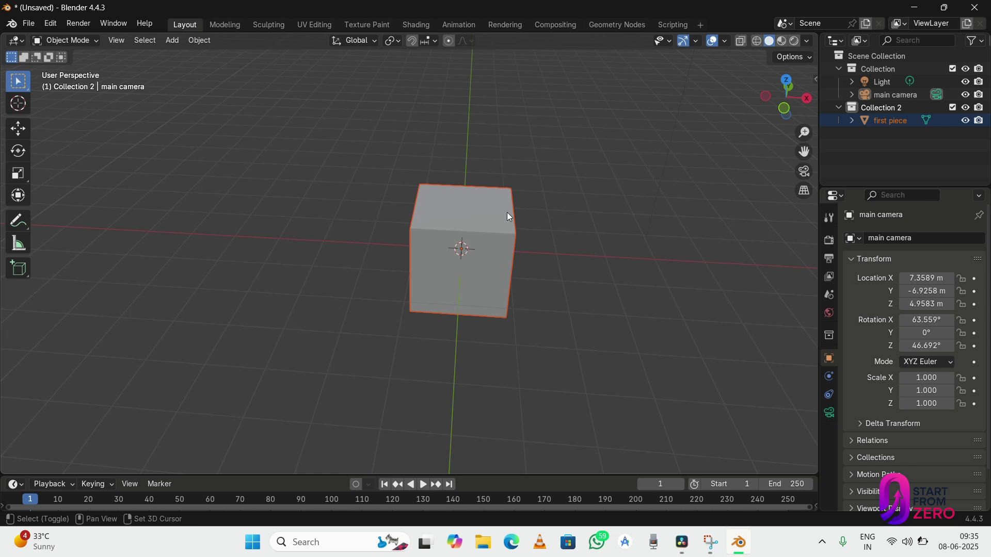
pyautogui.keyDown('shift'); pyautogui.scroll(-2, 507, 212); pyautogui.keyUp('shift')
pyautogui.keyDown('shift'); pyautogui.scroll(4, 507, 213); pyautogui.keyUp('shift')
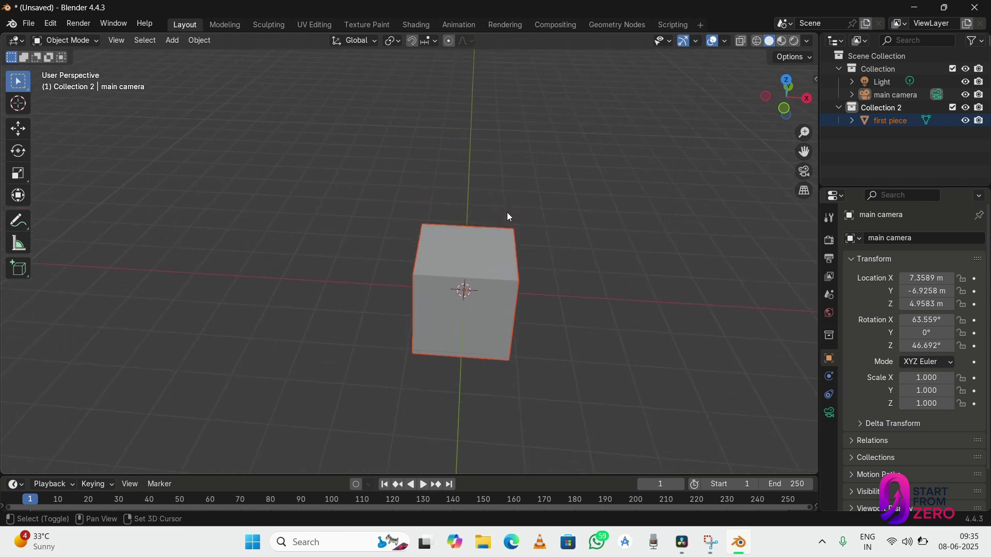
pyautogui.keyDown('shift'); pyautogui.moveTo(507, 212); pyautogui.dragTo(507, 212, button='middle'); pyautogui.keyUp('shift')
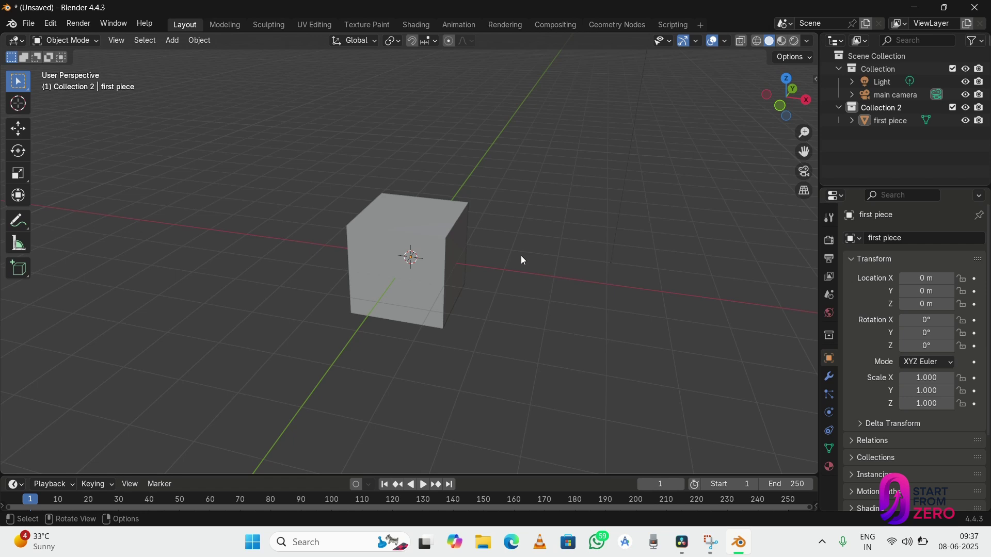
# Step: Practise selecting and deselecting the "first piece" cube, and delete it from the scene
pyautogui.click(429, 248)
pyautogui.hotkey('alt', 'a')
pyautogui.click(426, 220)
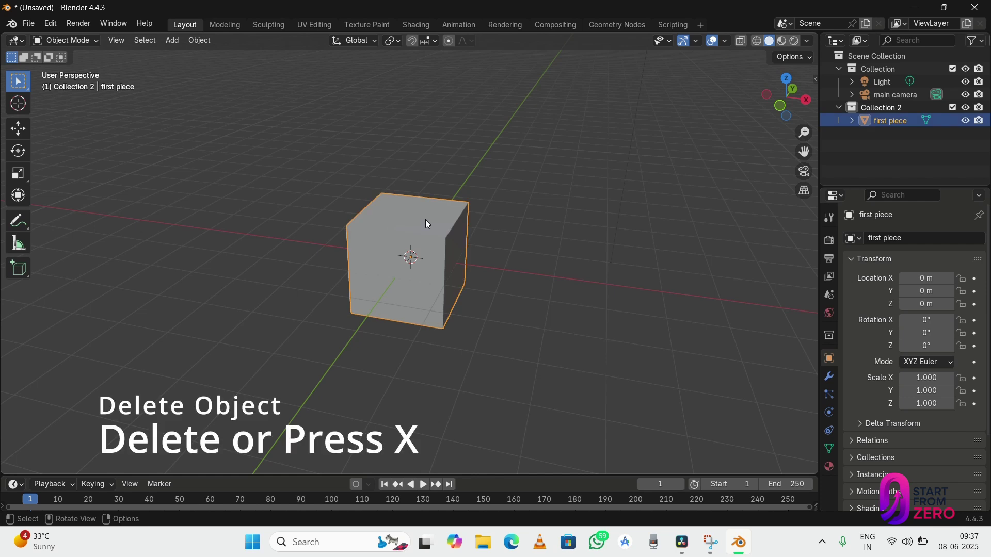
pyautogui.press('x')
pyautogui.click(427, 224)
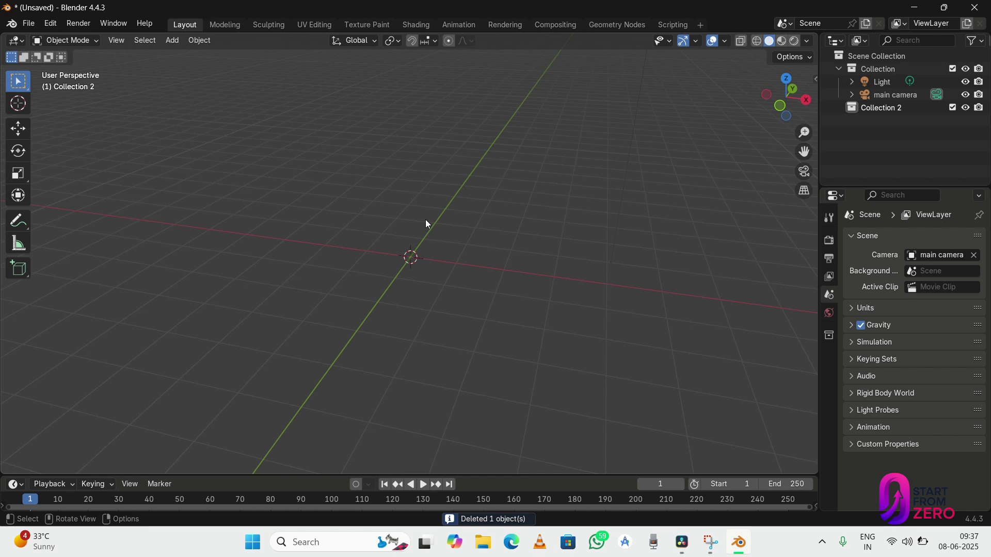
pyautogui.moveTo(427, 224); pyautogui.dragTo(436, 224, button='middle')
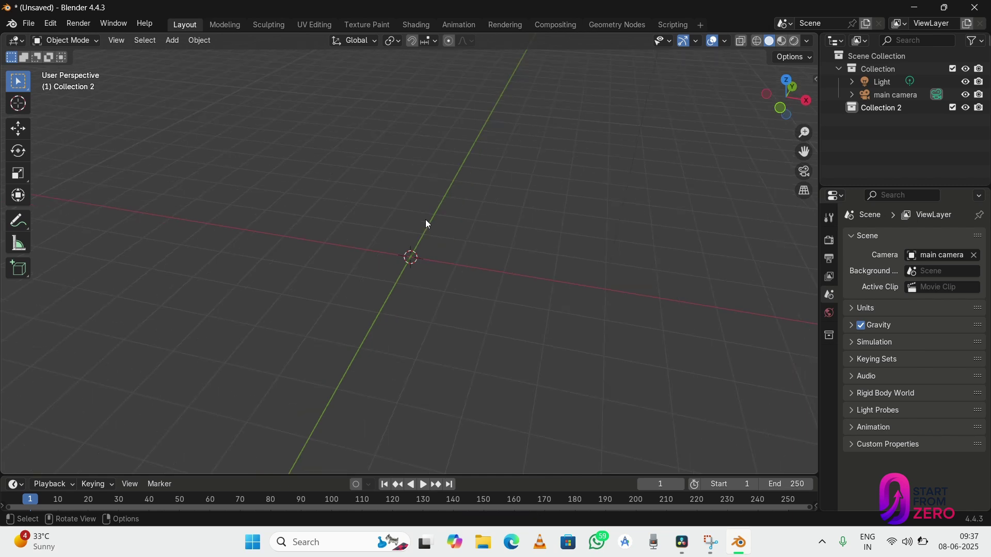
# Step: Add a cube mesh to the empty scene and delete it again
pyautogui.hotkey('shift', 'a')
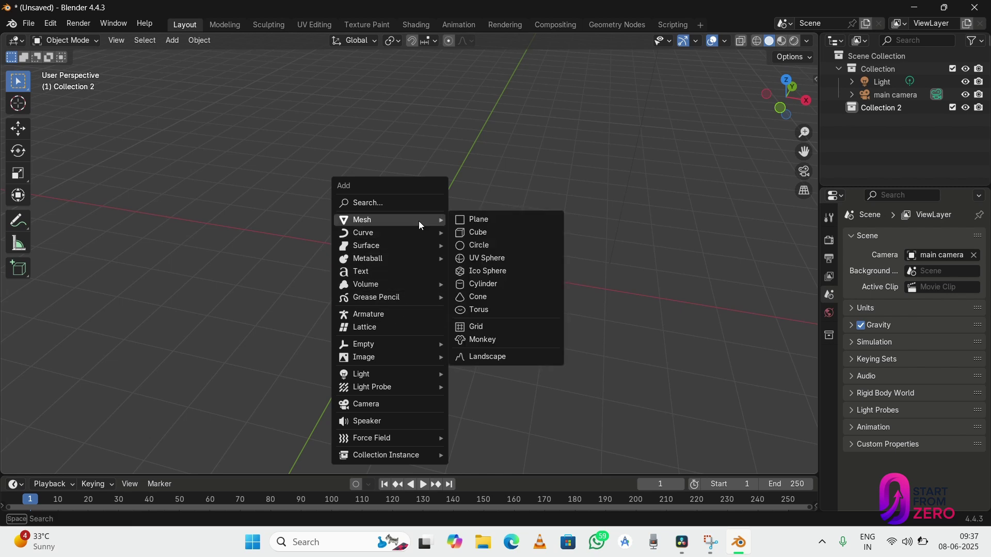
pyautogui.click(479, 232)
pyautogui.moveTo(482, 237); pyautogui.dragTo(428, 244, button='middle')
pyautogui.press('Delete')
# Step: Add a cylinder mesh at the scene origin, and practise deselecting and reselecting it
pyautogui.hotkey('shift', 'a')
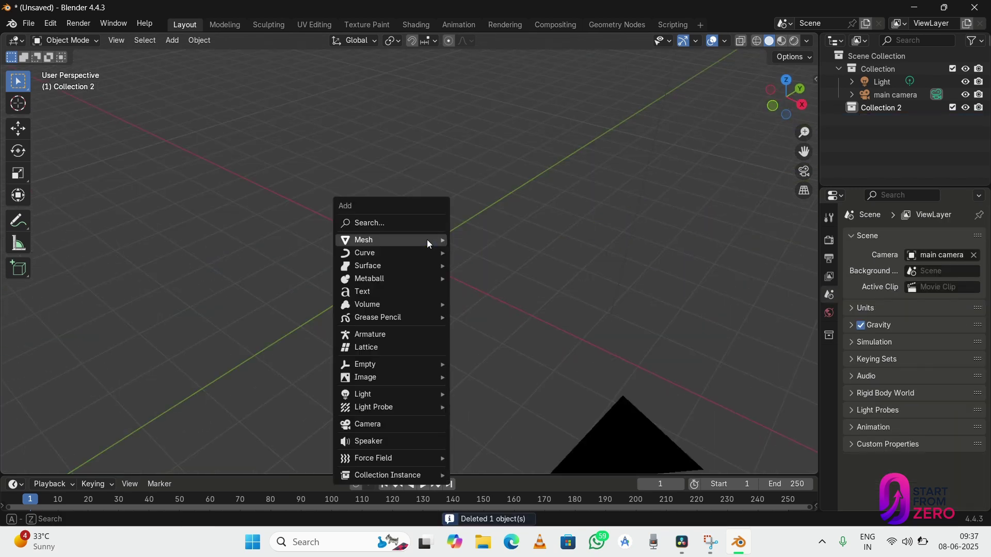
pyautogui.moveTo(428, 244)
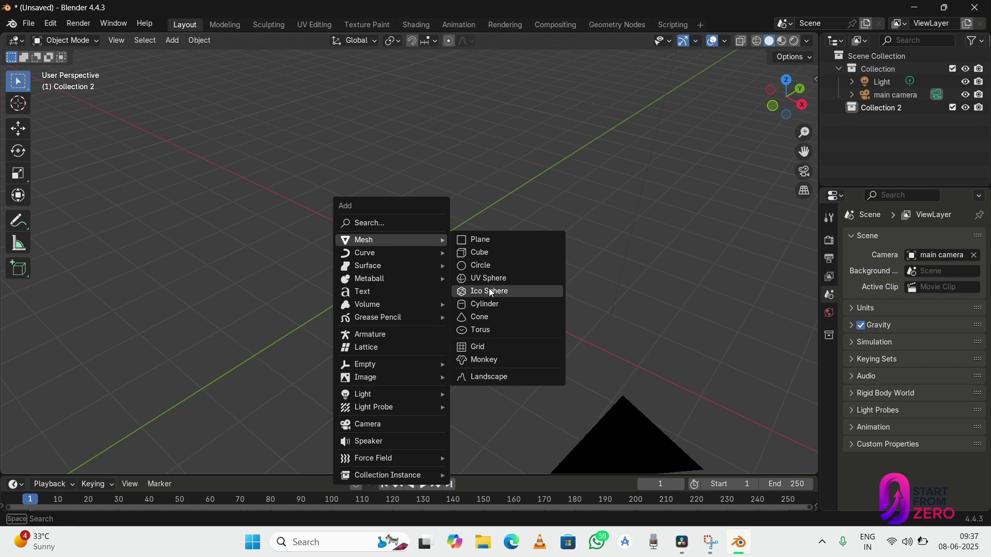
pyautogui.click(489, 303)
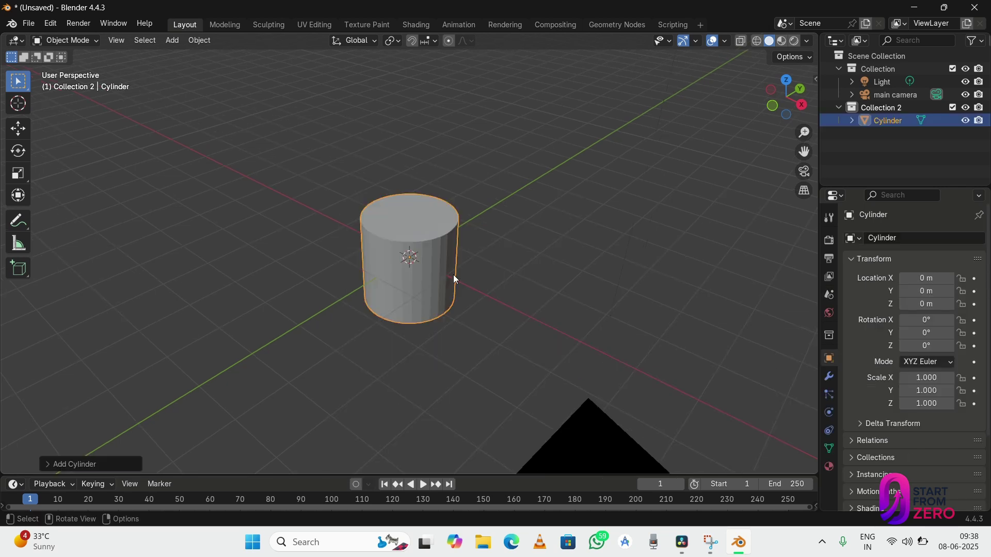
pyautogui.moveTo(454, 275); pyautogui.dragTo(503, 312, button='middle')
pyautogui.click(547, 219)
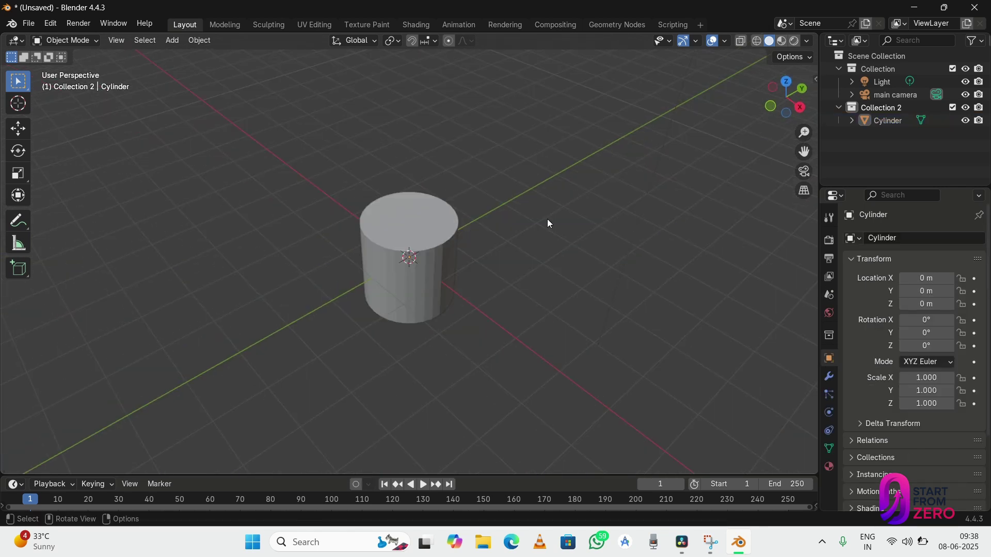
pyautogui.click(431, 228)
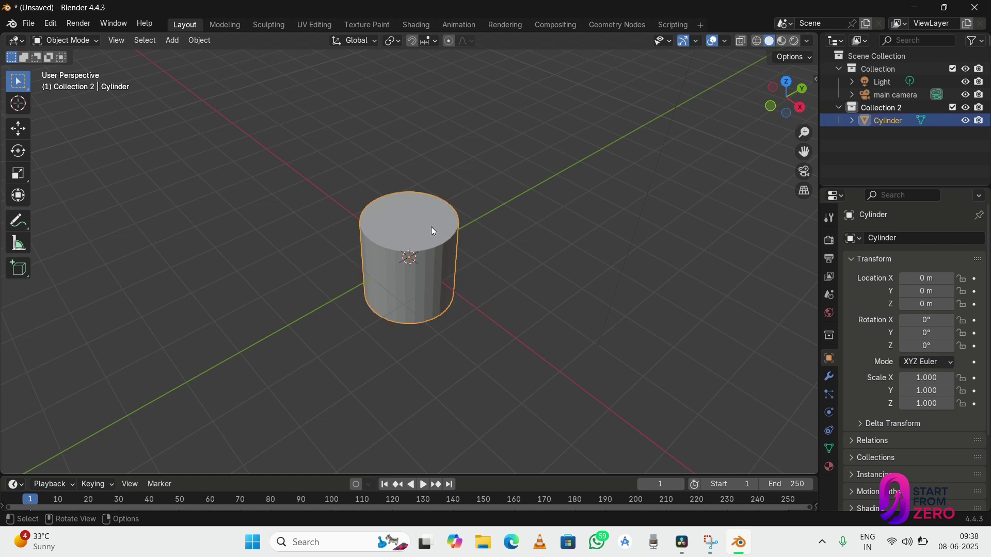
# Step: Select the light, the main camera and the cylinder in turn from the scene's object list and locate each in the view
pyautogui.click(885, 81)
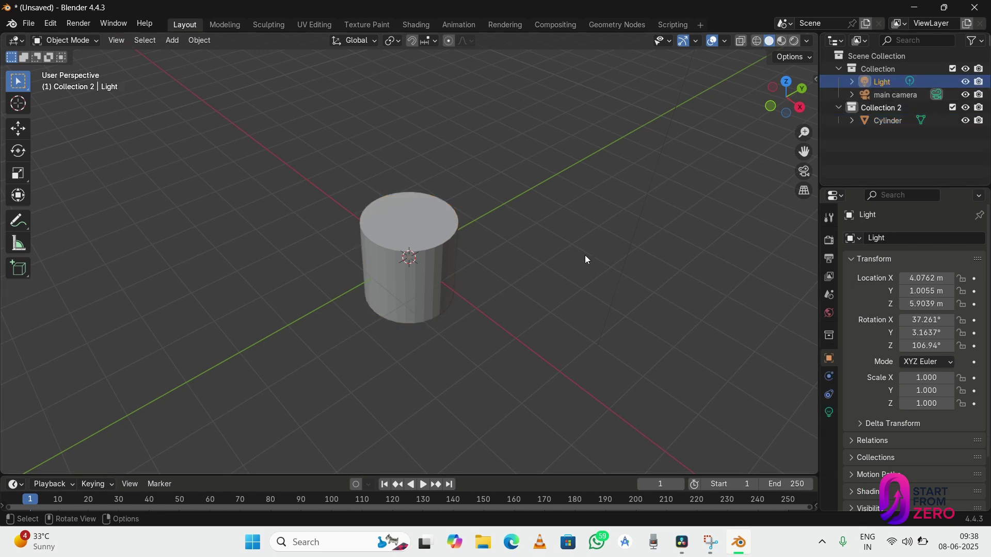
pyautogui.scroll(-3, 586, 257)
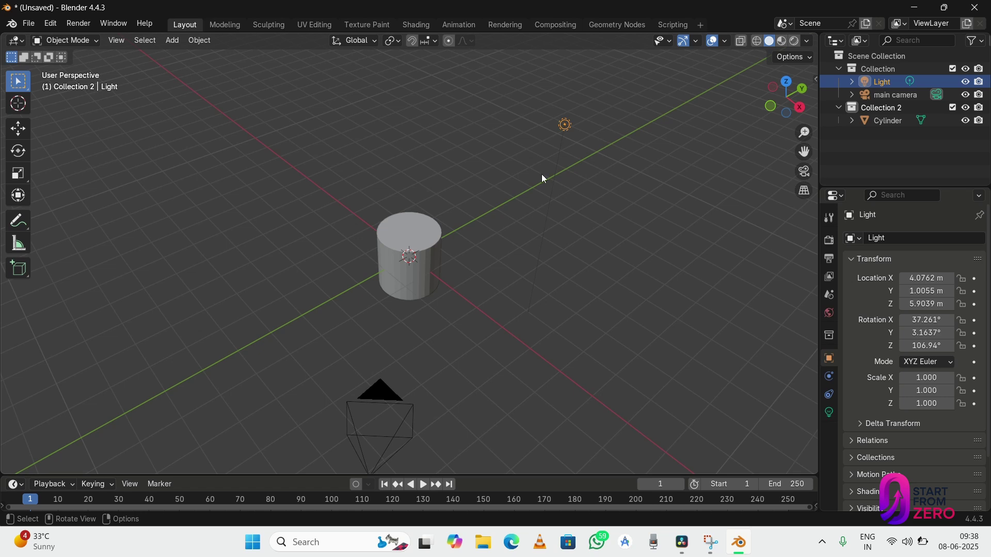
pyautogui.click(896, 95)
pyautogui.moveTo(381, 441); pyautogui.dragTo(384, 445, button='middle')
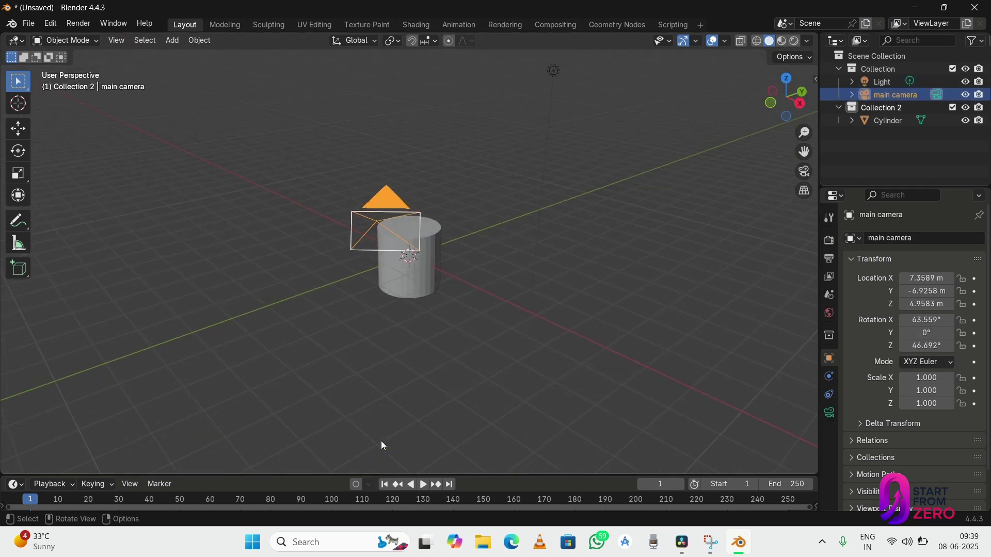
pyautogui.moveTo(429, 240); pyautogui.dragTo(619, 196, button='middle')
pyautogui.click(859, 124)
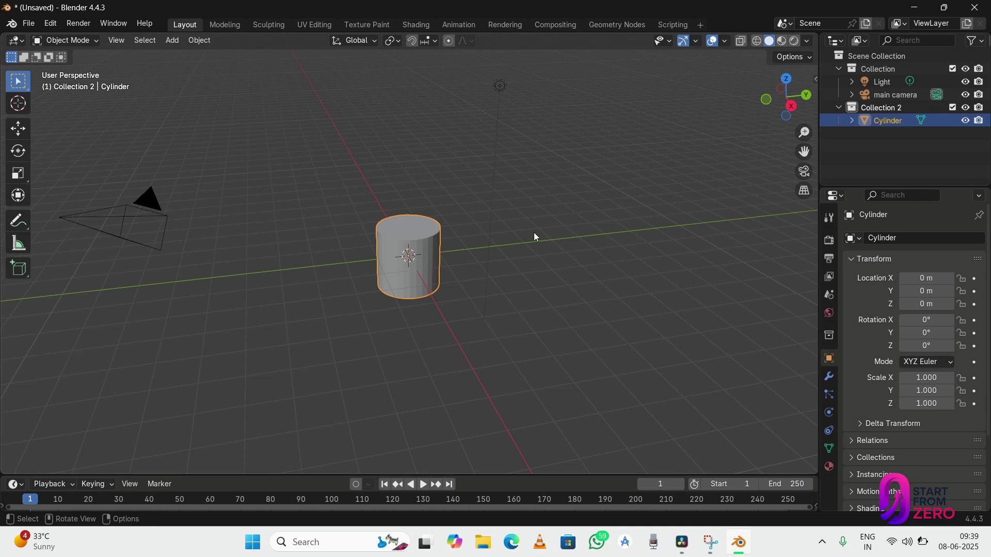
pyautogui.moveTo(535, 236); pyautogui.dragTo(467, 275, button='middle')
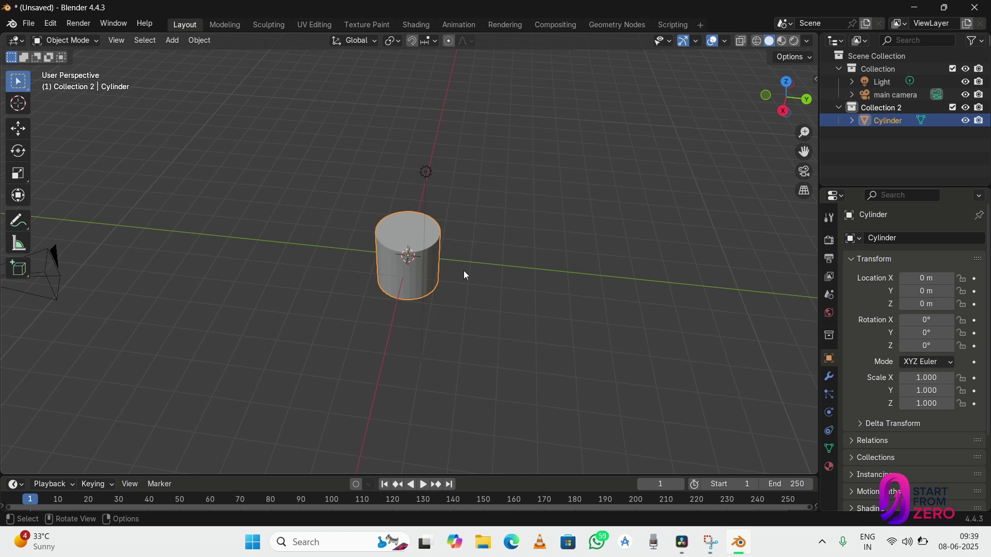
pyautogui.scroll(4, 436, 262)
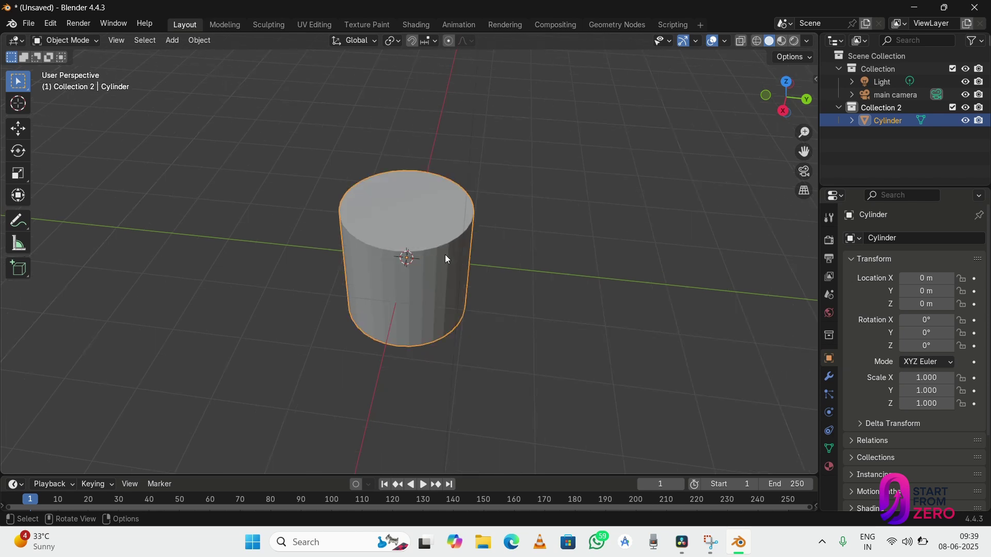
# Step: Move the cylinder freely to about X -0.45 m, Y 3.4 m, Z -0.09 m, and undo the move
pyautogui.click(519, 244)
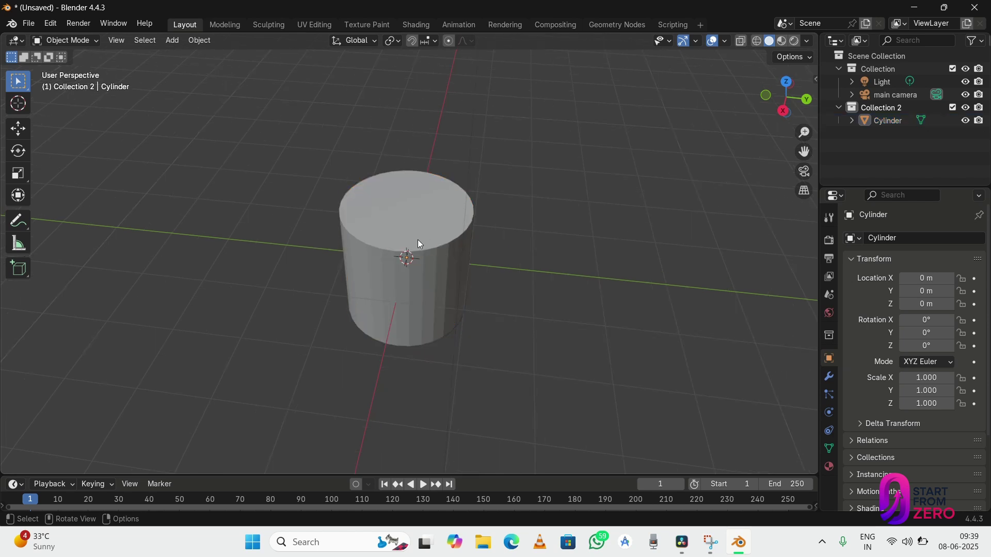
pyautogui.click(419, 241)
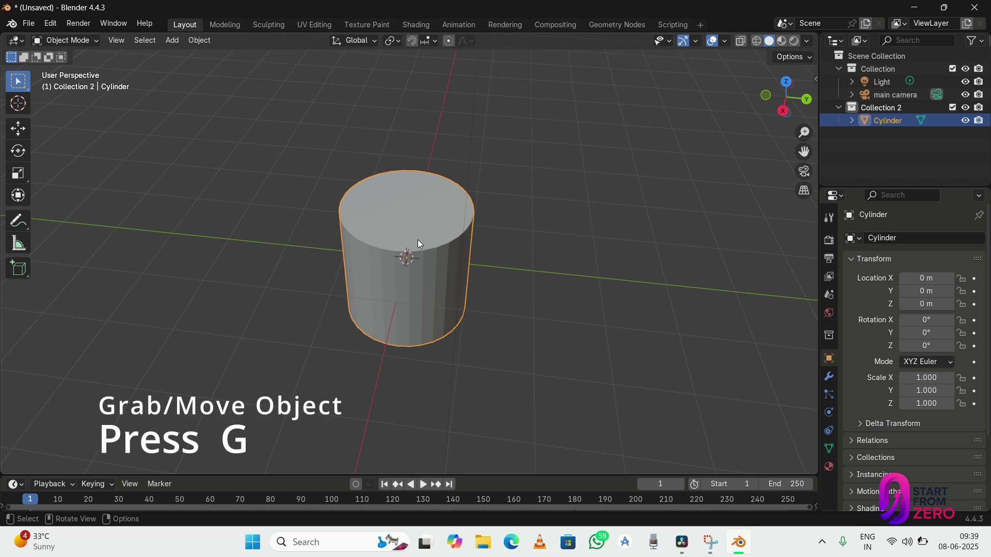
pyautogui.press('g')
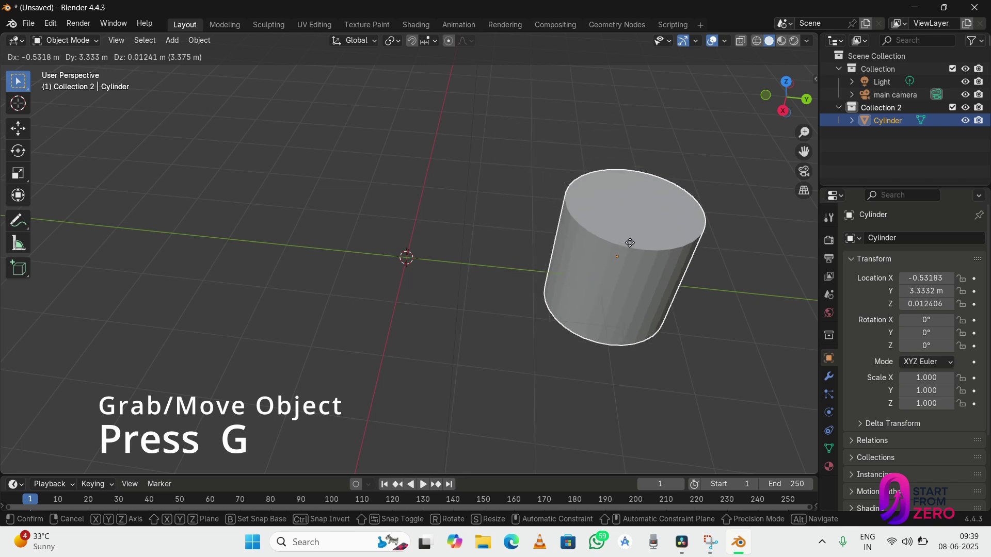
pyautogui.click(634, 252)
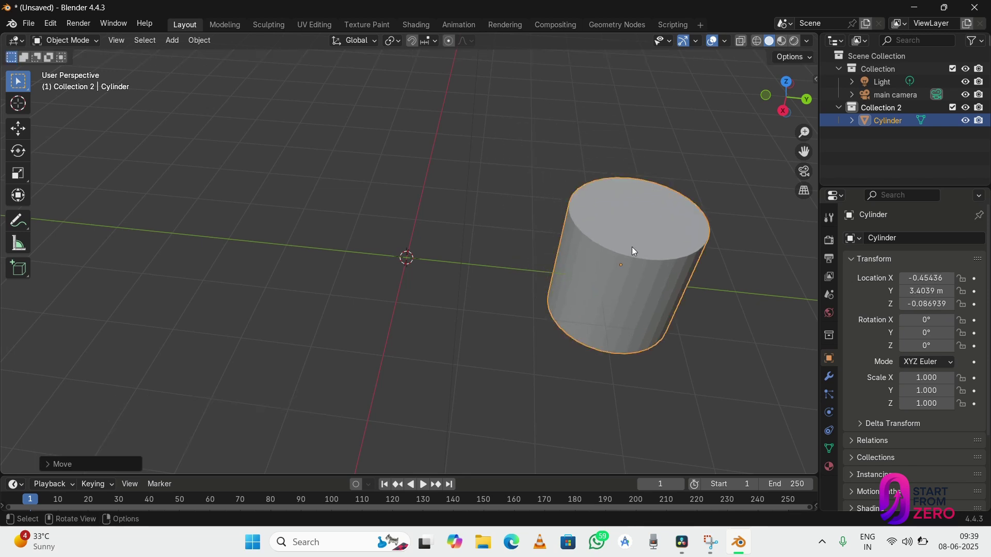
pyautogui.hotkey('ctrl', 'z')
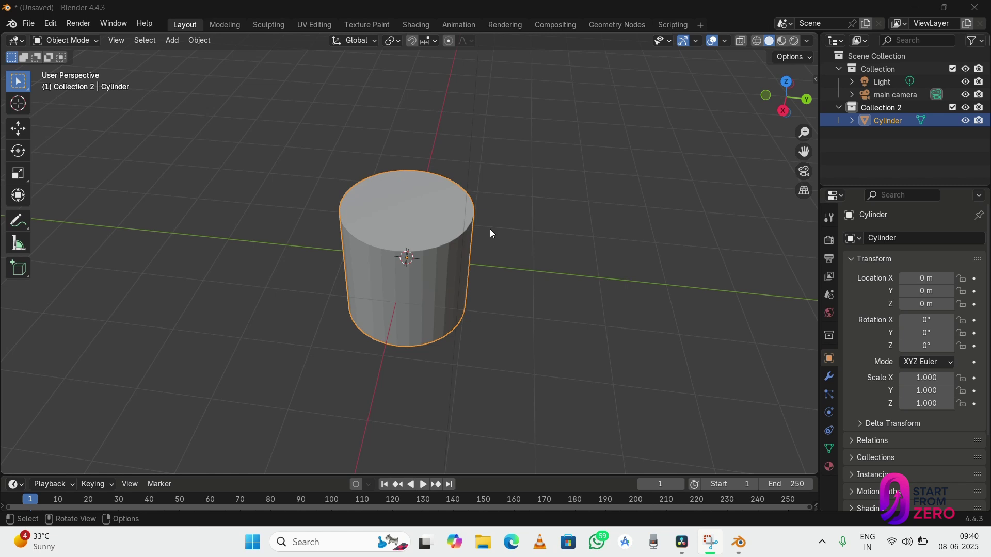
# Step: Try moving the cylinder constrained to the X, Y and Z axes in turn, and cancel the move
pyautogui.click(438, 239)
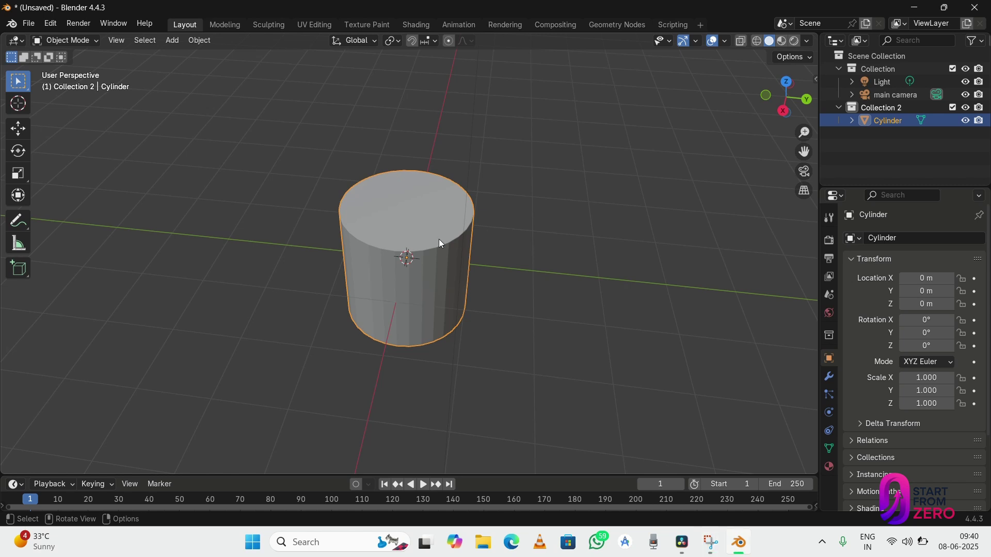
pyautogui.press('g')
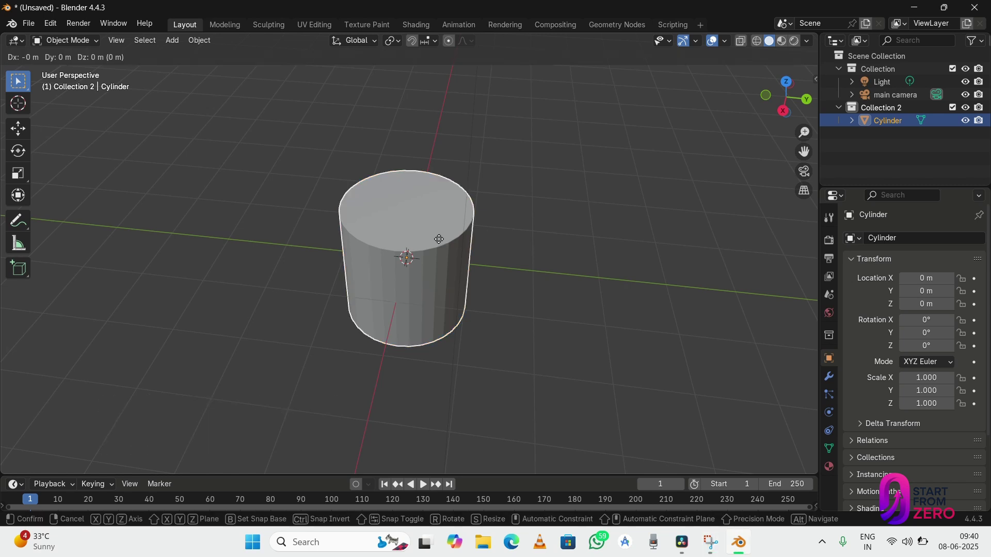
pyautogui.press('x')
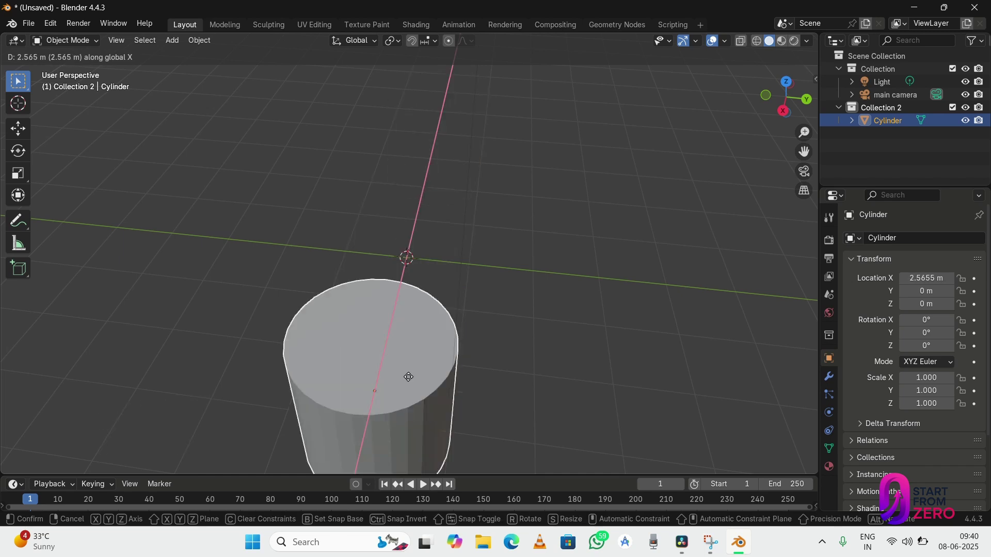
pyautogui.press('y')
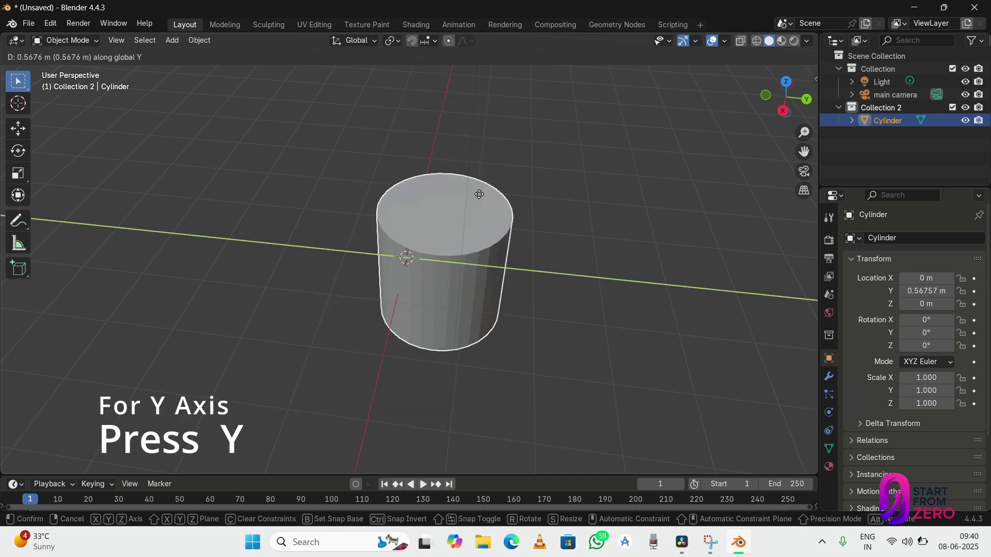
pyautogui.press('z')
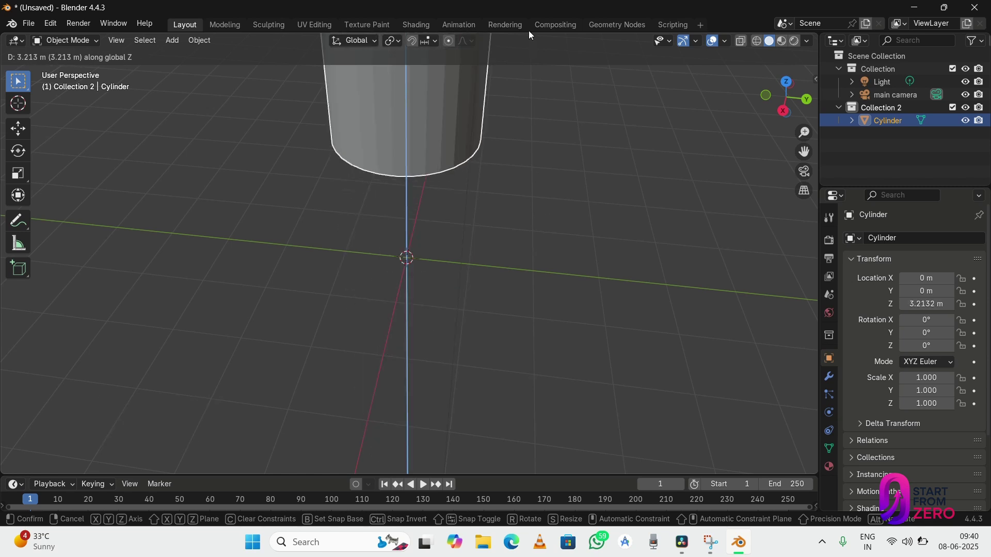
pyautogui.press('Escape')
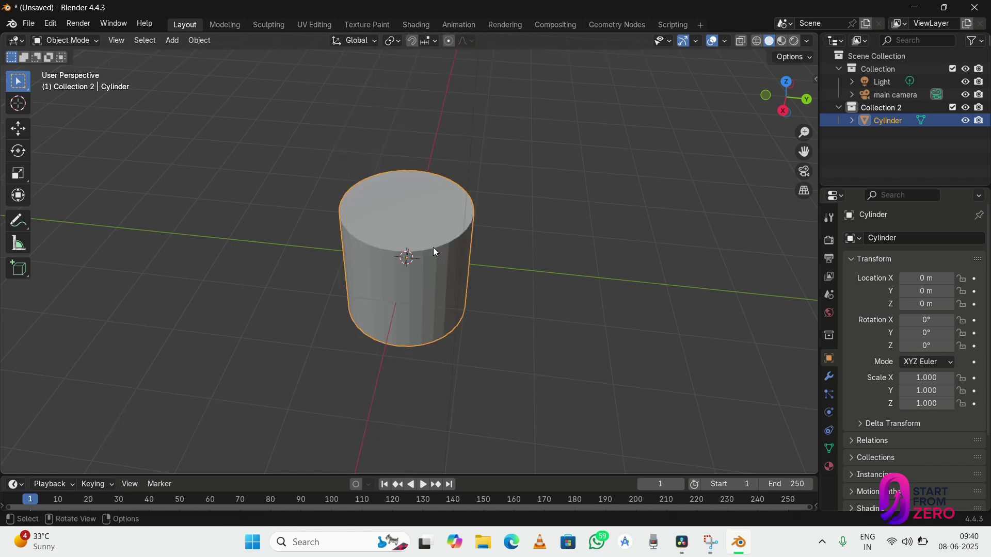
# Step: Try rotating the cylinder freely and around the X, Y and Z axes in turn, and cancel the rotation
pyautogui.click(583, 192)
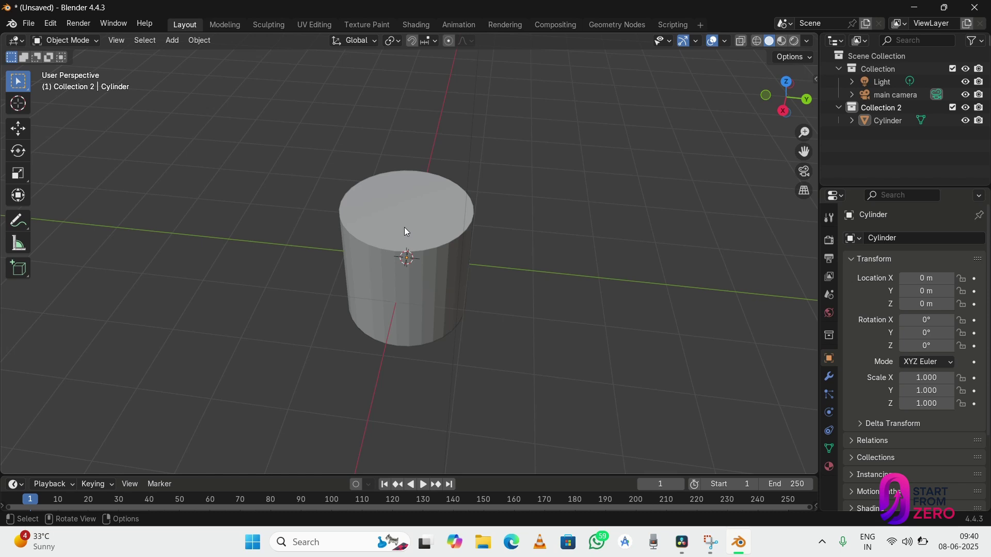
pyautogui.click(404, 228)
pyautogui.press('r')
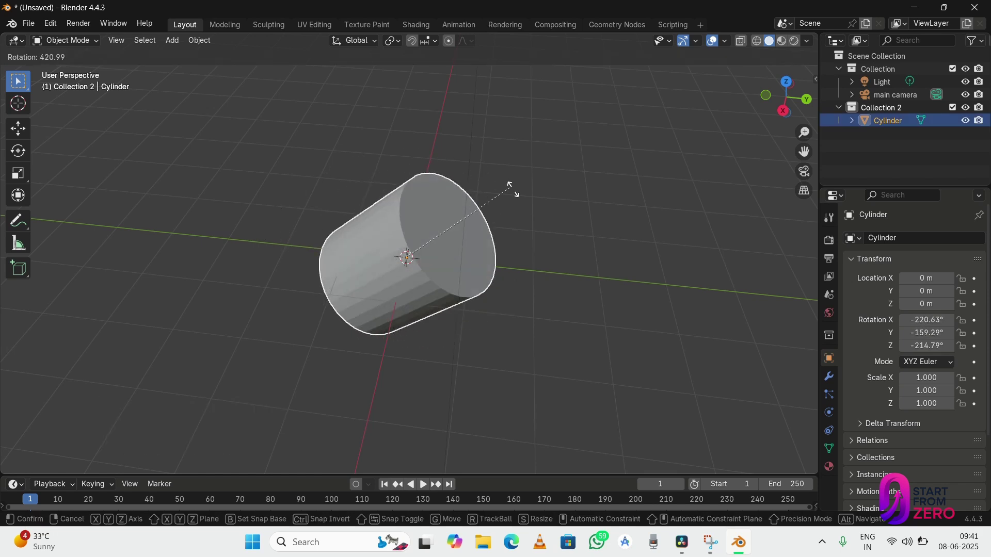
pyautogui.press('x')
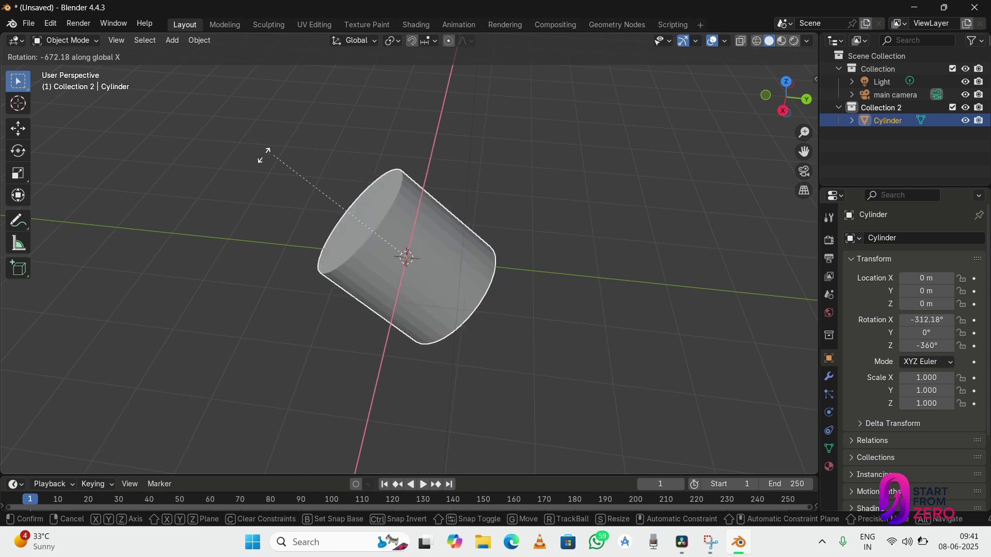
pyautogui.press('y')
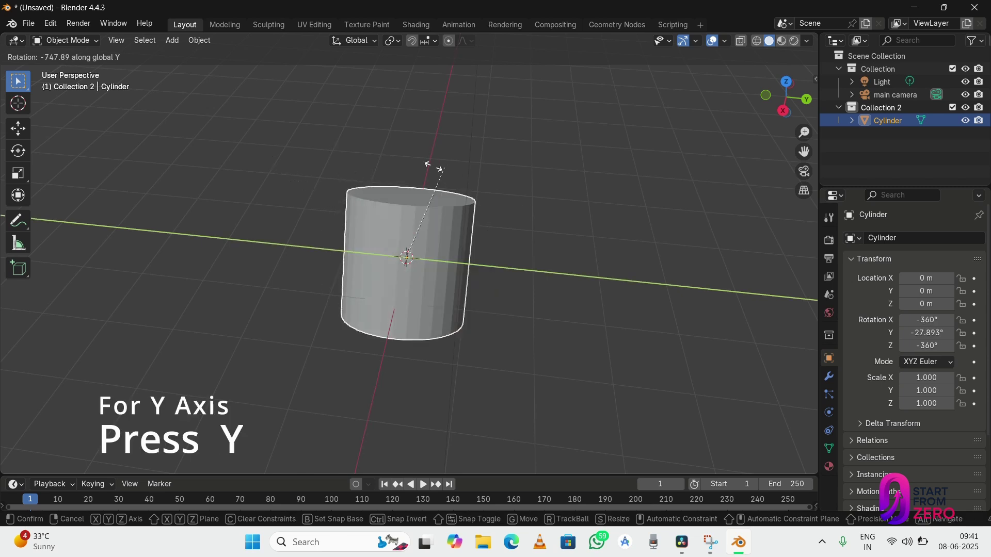
pyautogui.press('z')
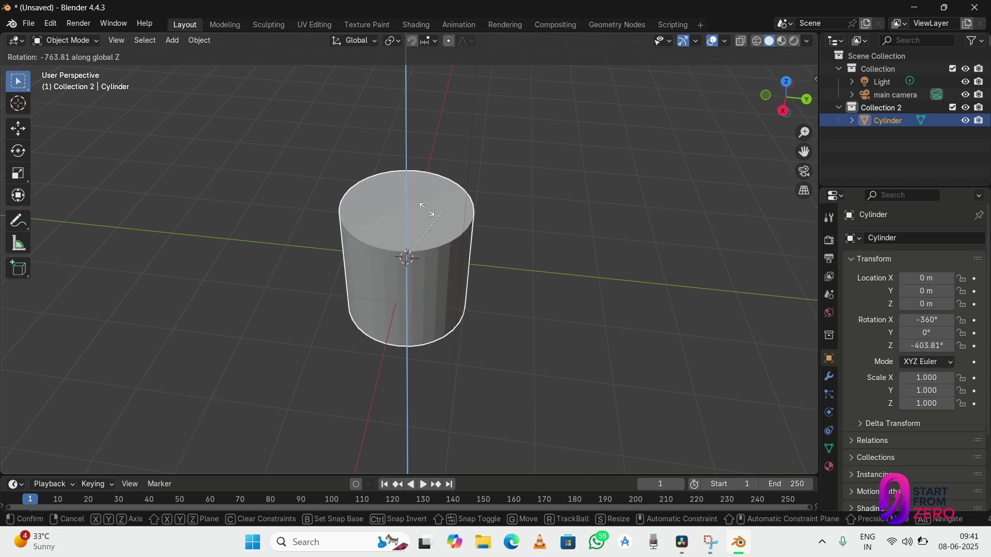
pyautogui.press('Escape')
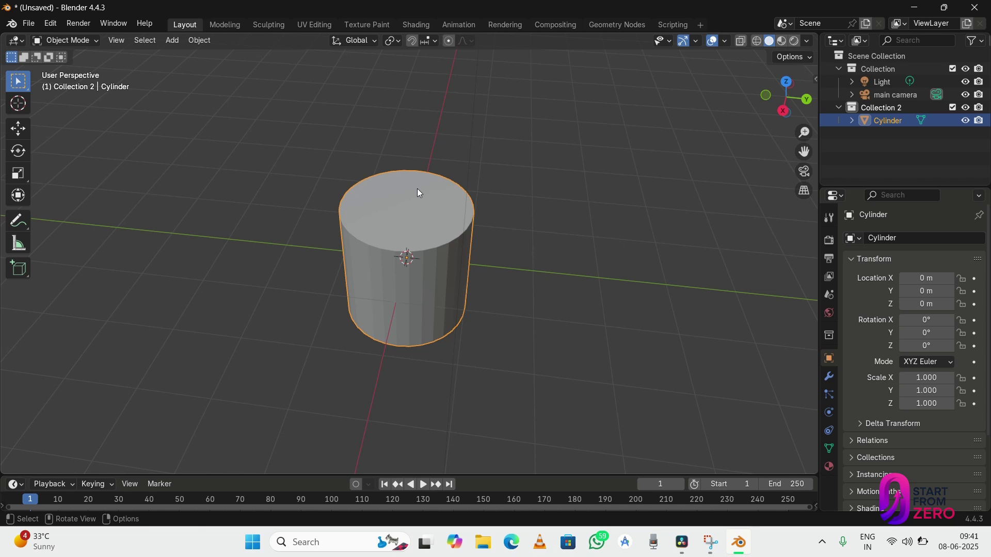
# Step: Try scaling the cylinder uniformly and along the X, Y and Z axes in turn, and cancel the scaling
pyautogui.click(518, 172)
pyautogui.click(420, 212)
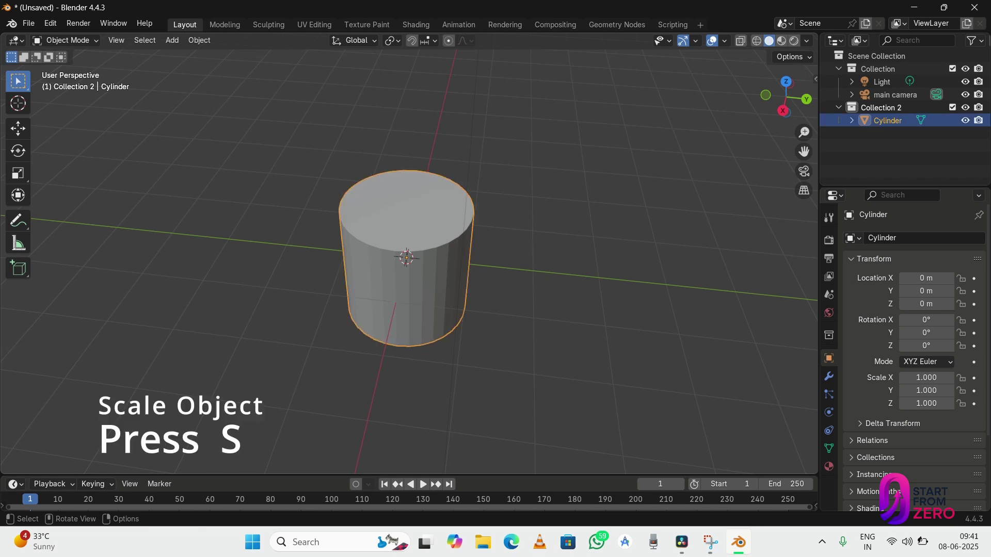
pyautogui.press('s')
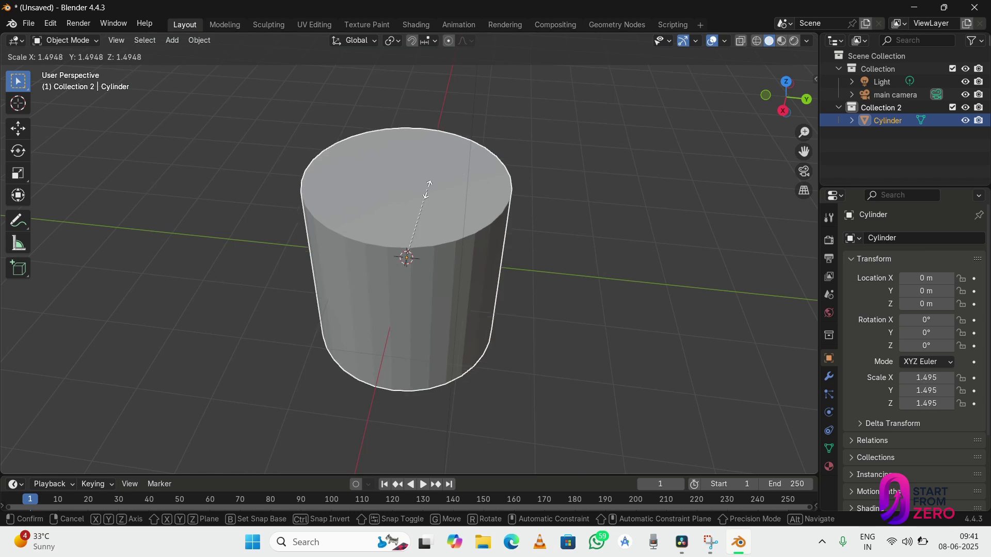
pyautogui.press('x')
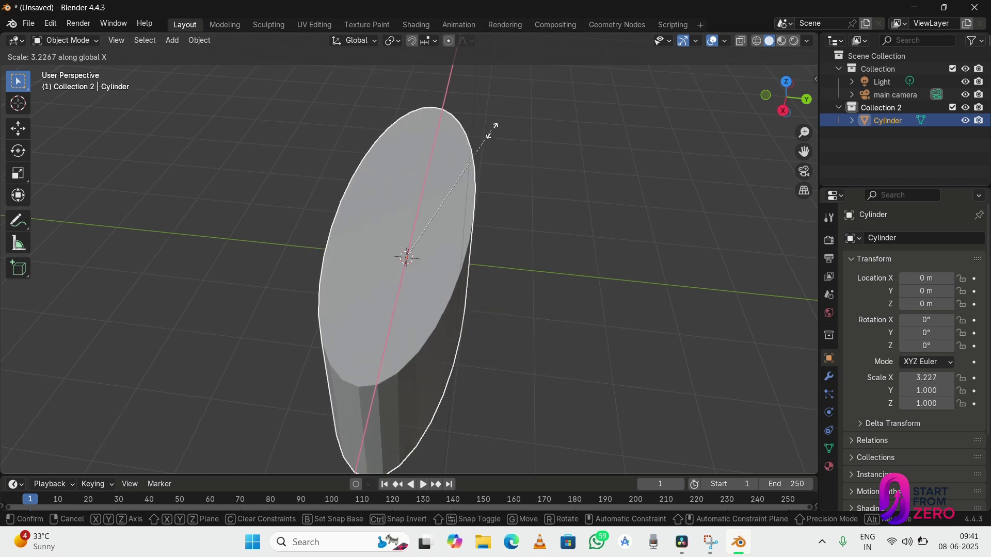
pyautogui.press('y')
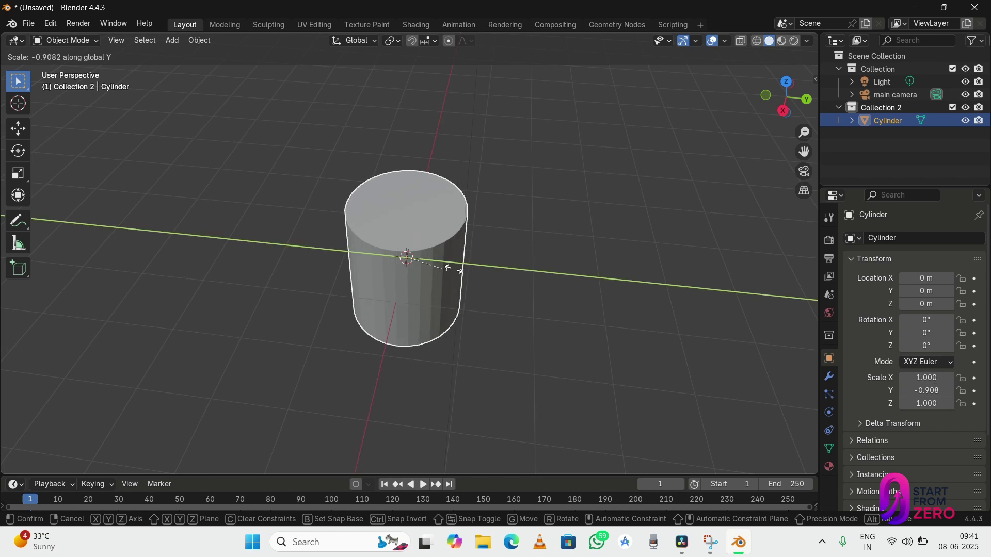
pyautogui.press('z')
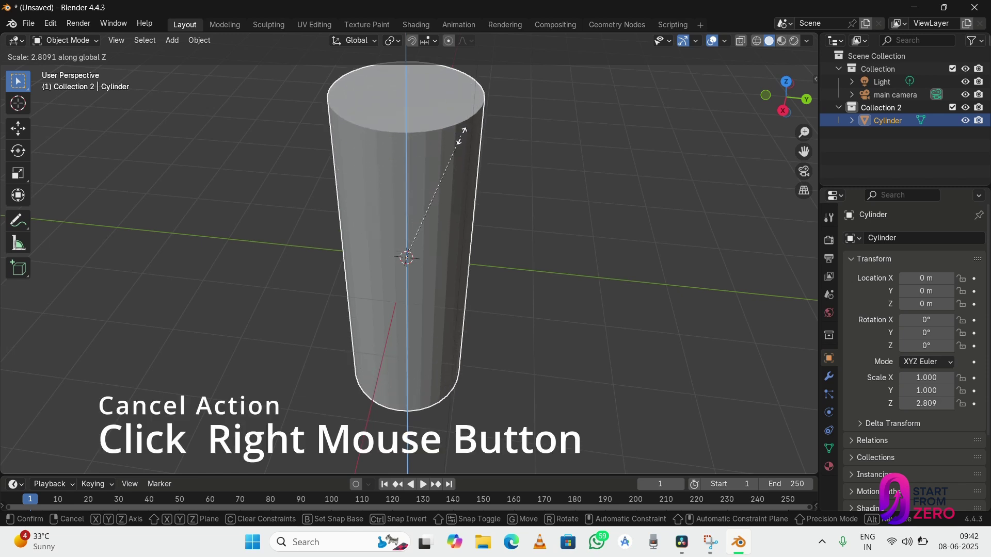
pyautogui.rightClick(461, 135)
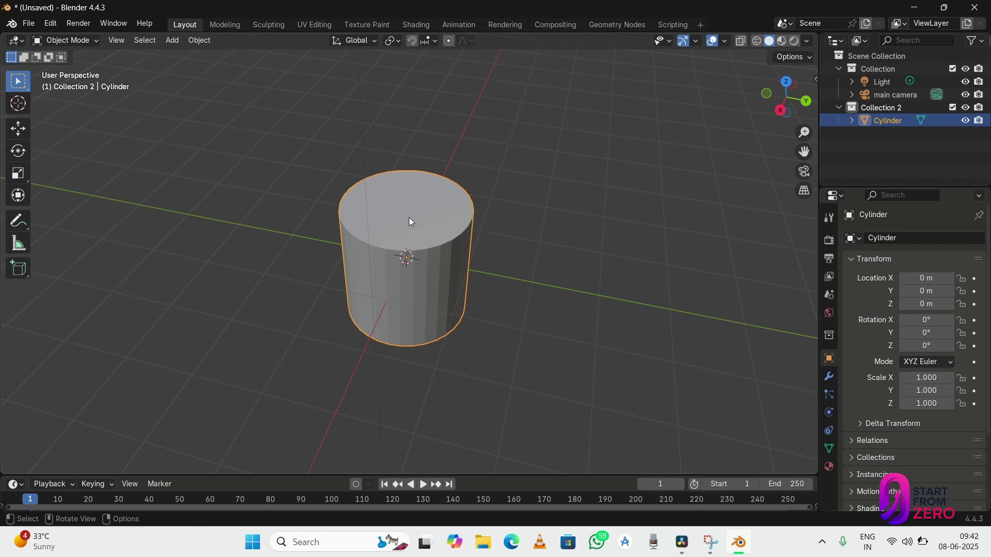
# Step: Move the cylinder exactly 3 m along the global X axis and keep the new position
pyautogui.press('g')
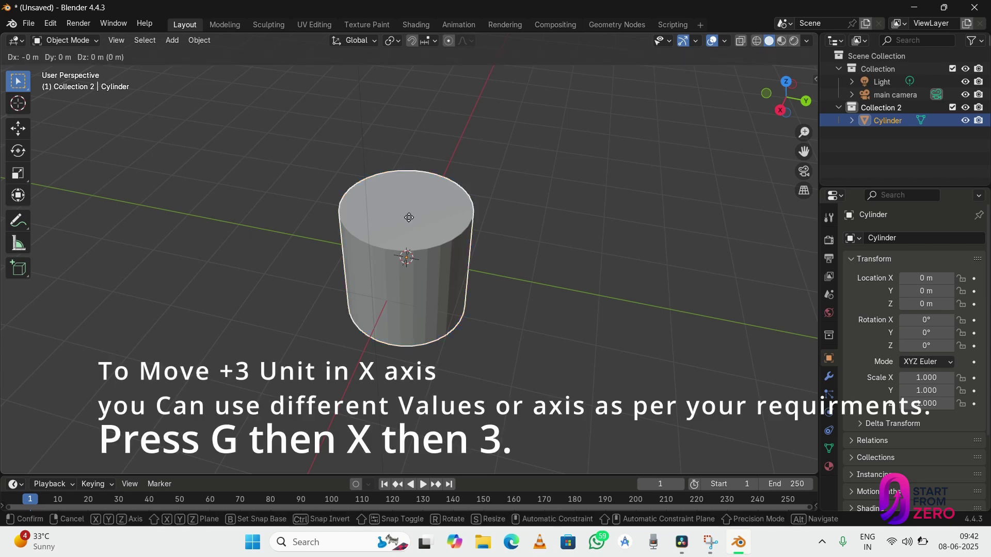
pyautogui.press('x')
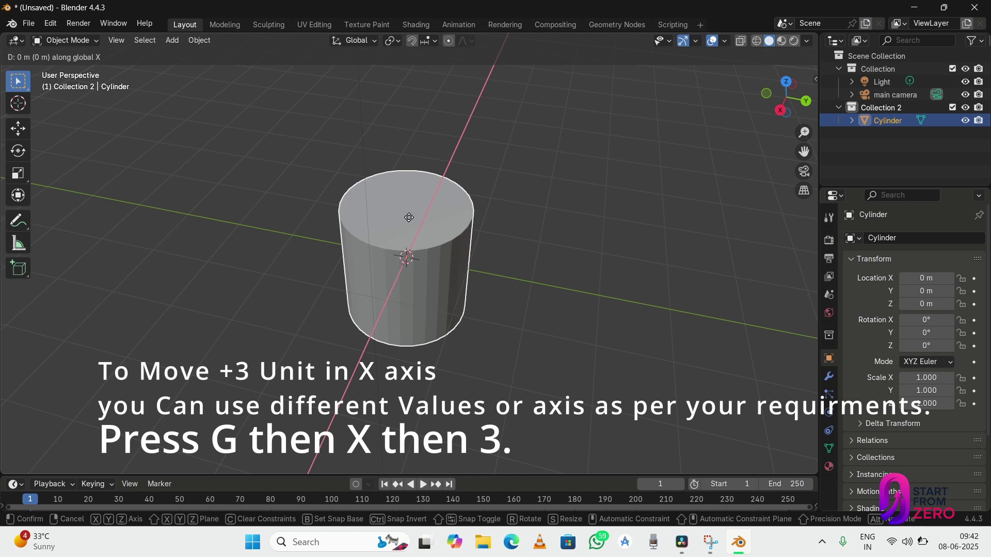
pyautogui.press('3')
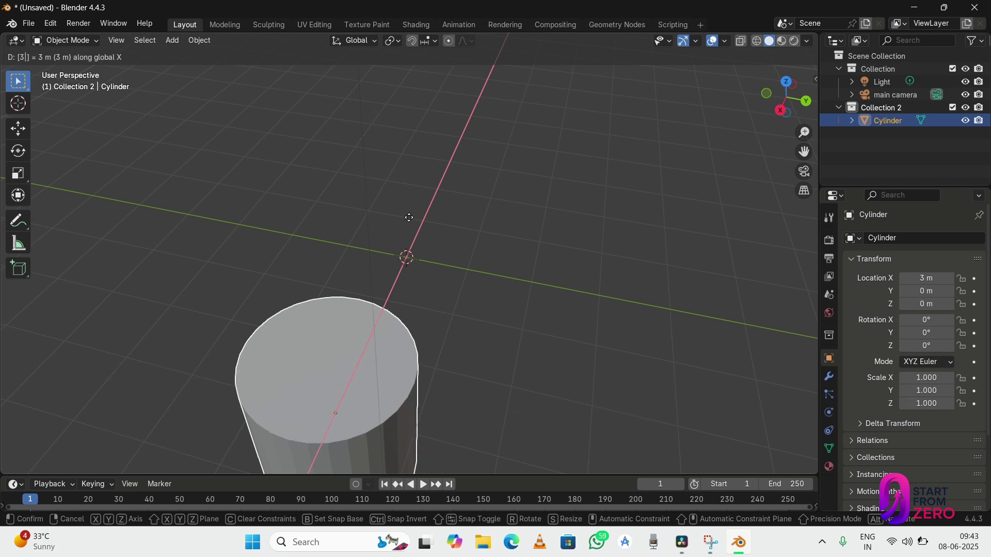
pyautogui.click(409, 217)
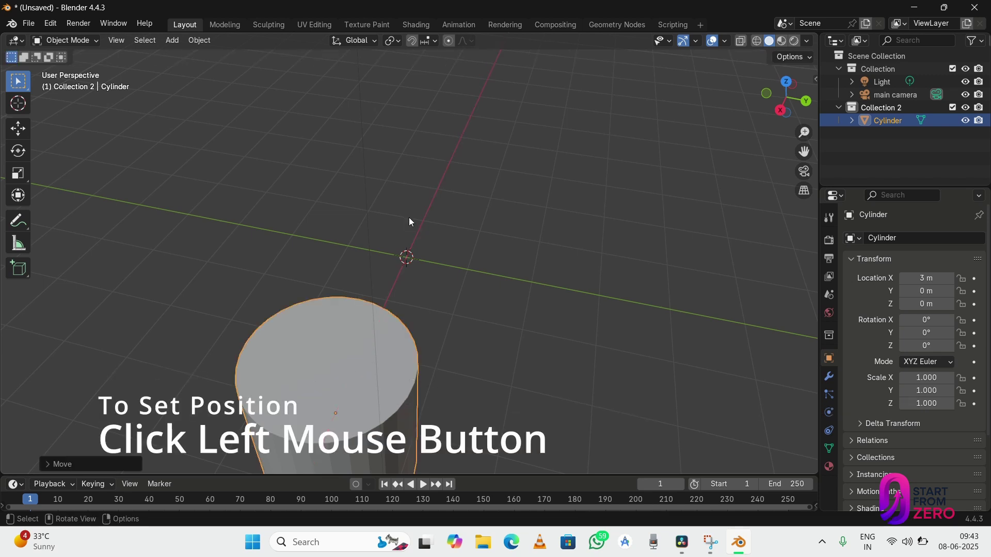
# Step: Scale the cylinder uniformly with exact factors, trying 3 and 2 before entering 0.1
pyautogui.scroll(-4, 409, 218)
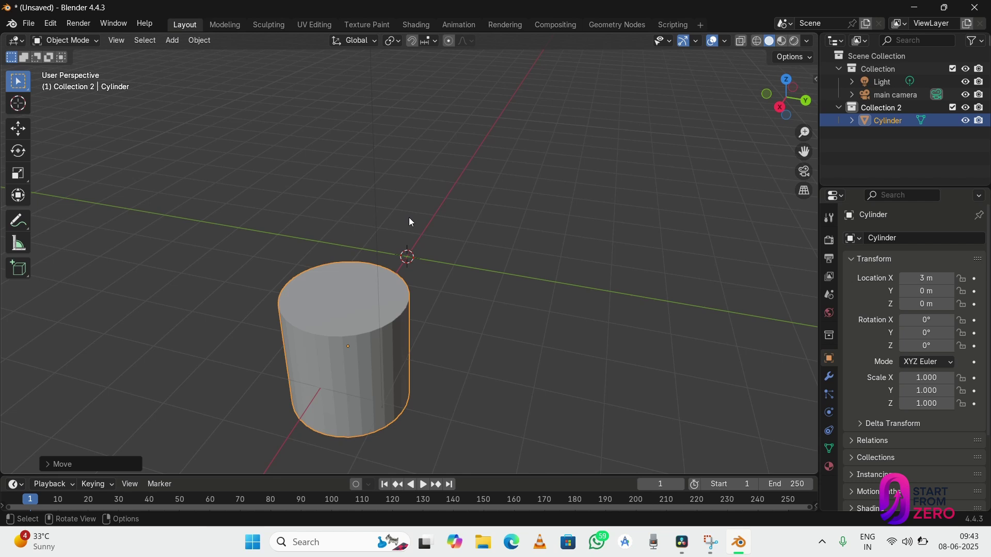
pyautogui.press('s')
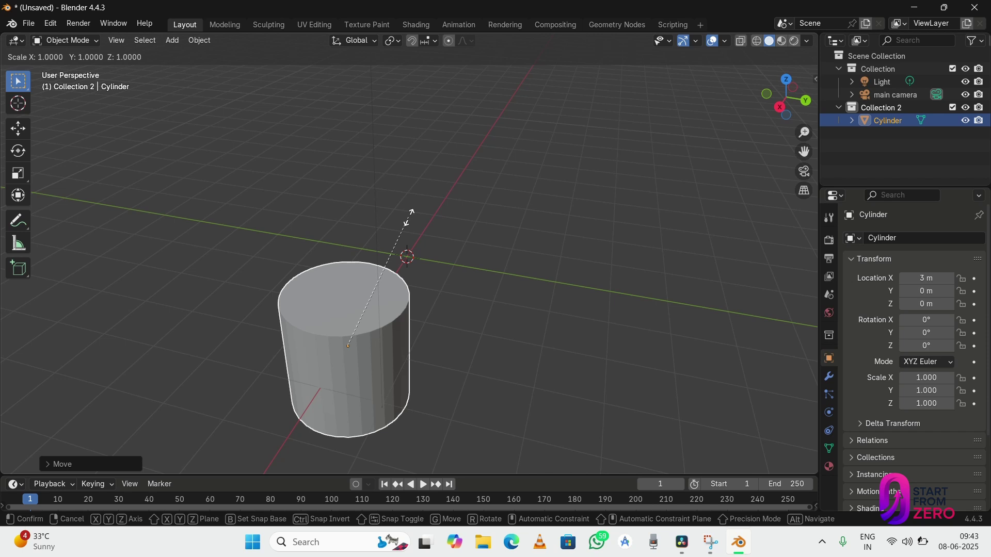
pyautogui.write('3')
pyautogui.press('BackSpace')
pyautogui.write('2')
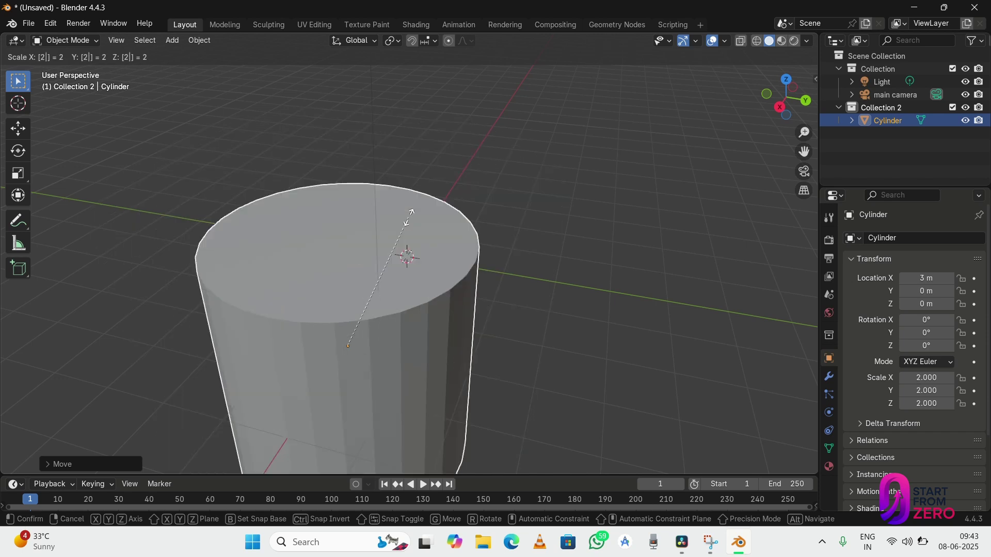
pyautogui.press('BackSpace')
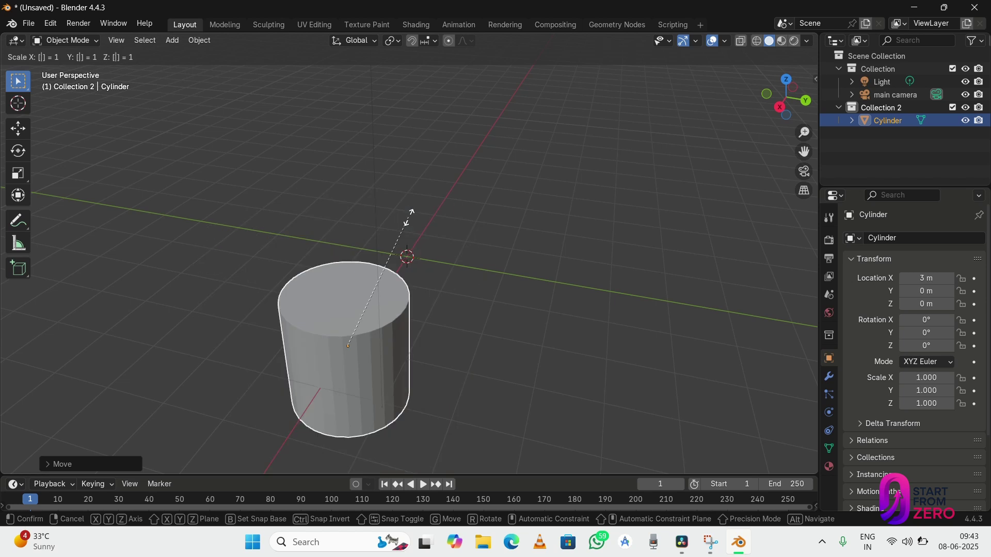
pyautogui.write('0.1')
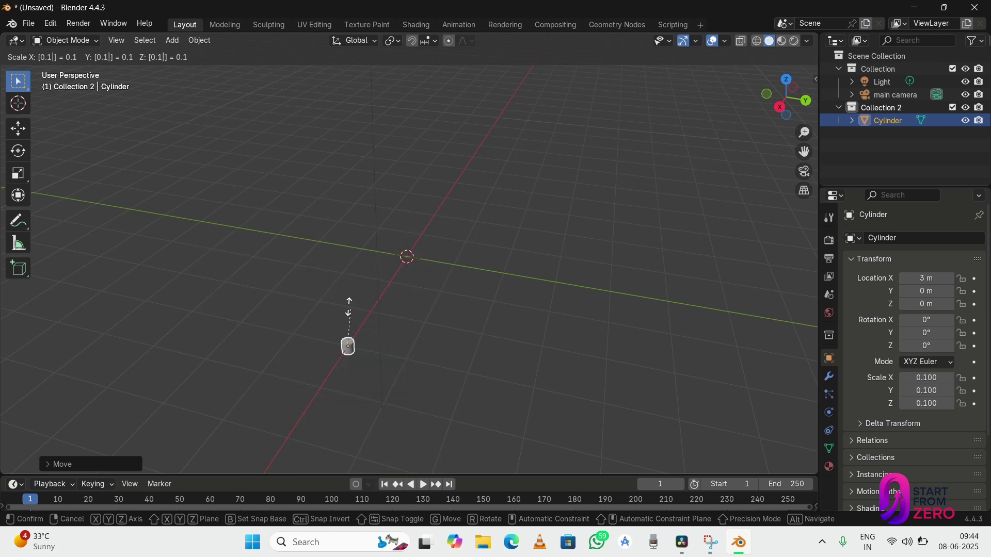